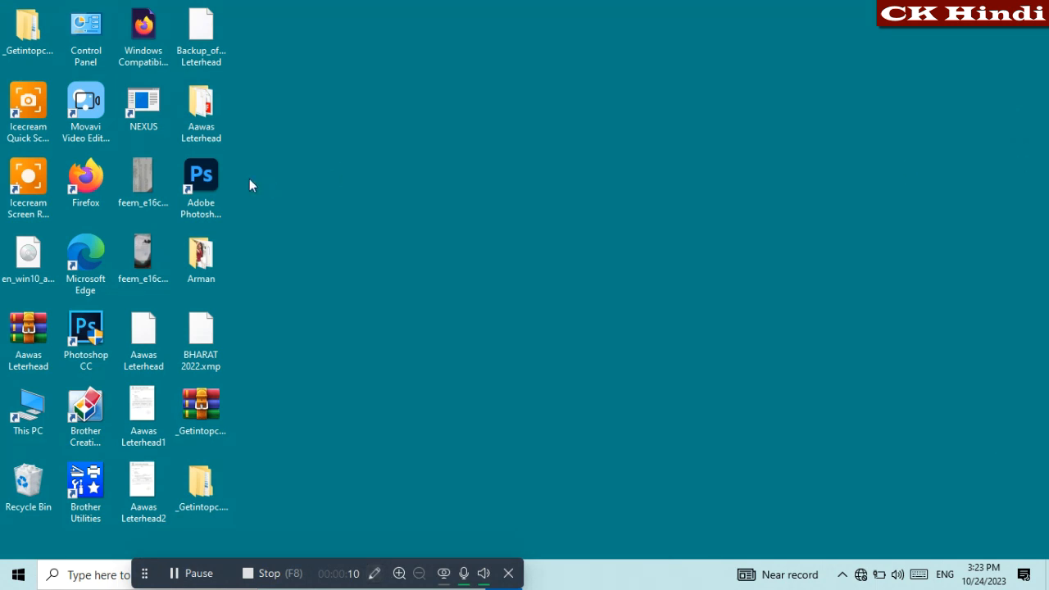
- Launch Adobe Photoshop 2020 from the desktop
{"action": "double_click", "coordinate": [224, 169]}
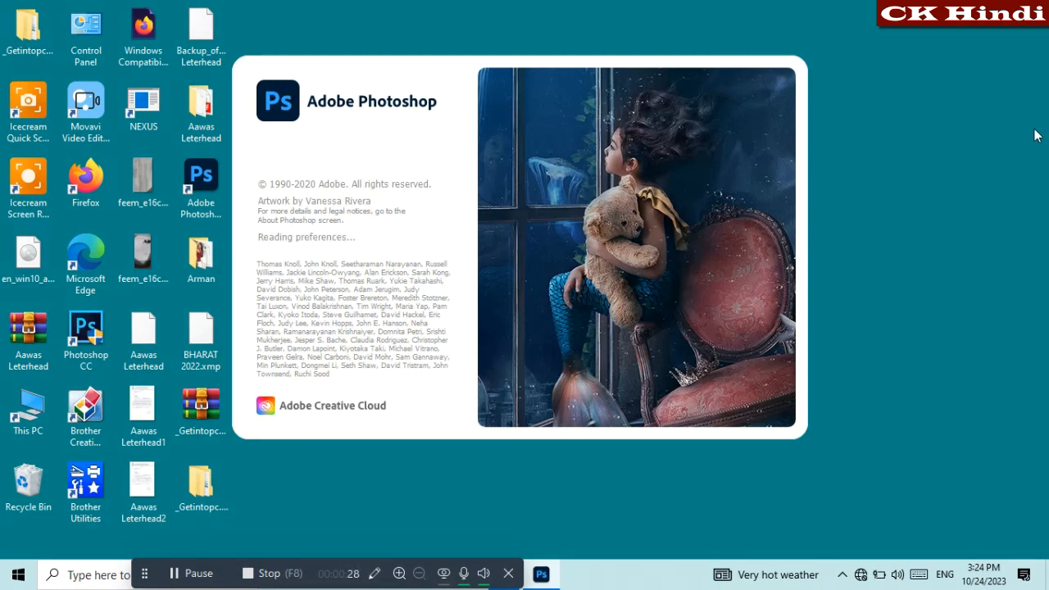
{"action": "right_click", "coordinate": [947, 167]}
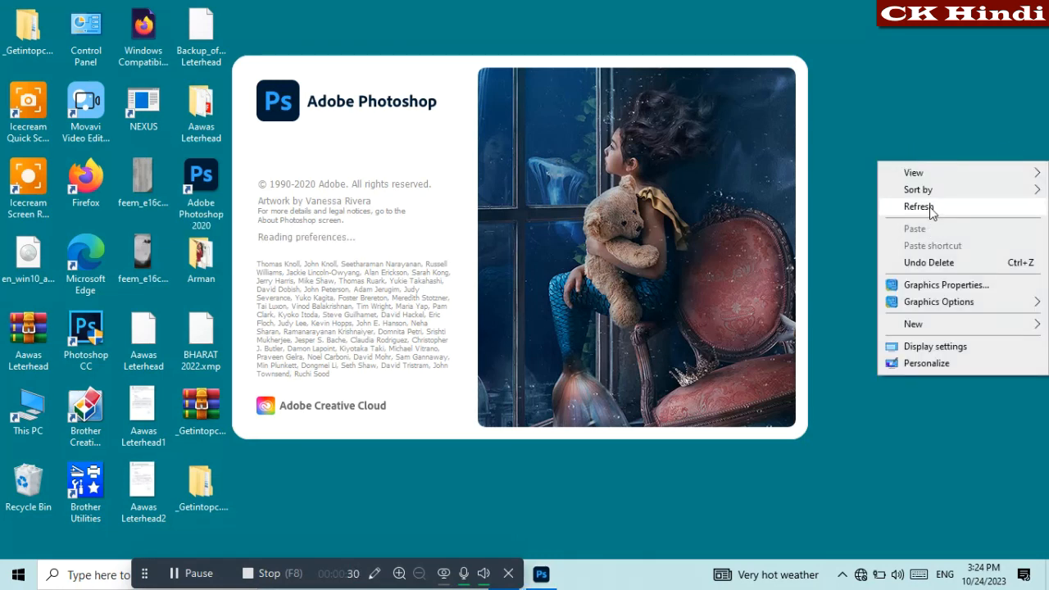
{"action": "left_click", "coordinate": [931, 205]}
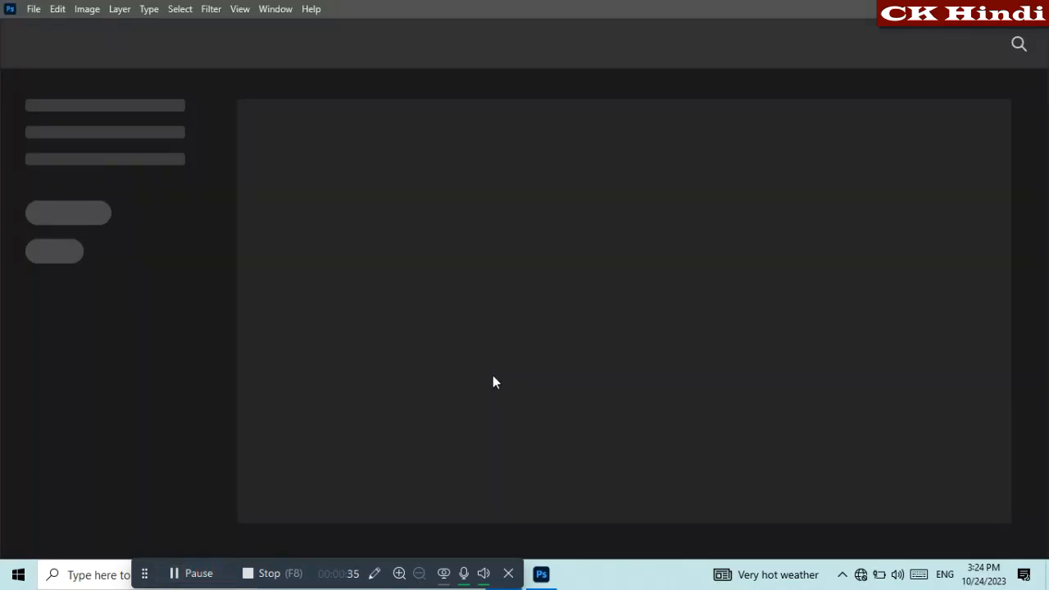
{"action": "left_click", "coordinate": [315, 9]}
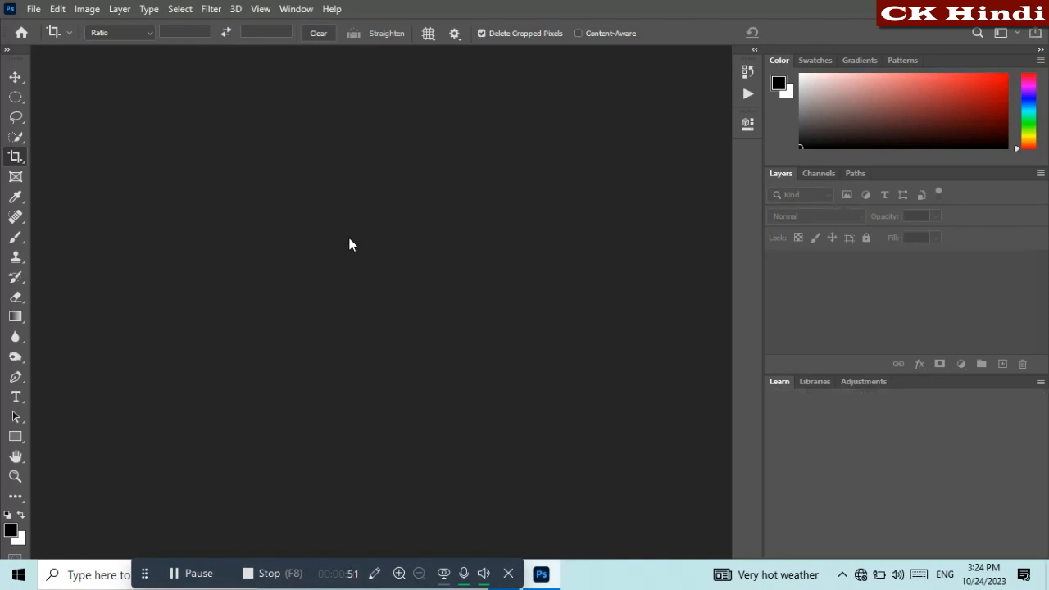
- Open the photo 0ee783b98dec1719e18df86164ea295b of the woman in the red T-shirt
{"action": "left_click", "coordinate": [292, 216]}
{"action": "double_click", "coordinate": [300, 217]}
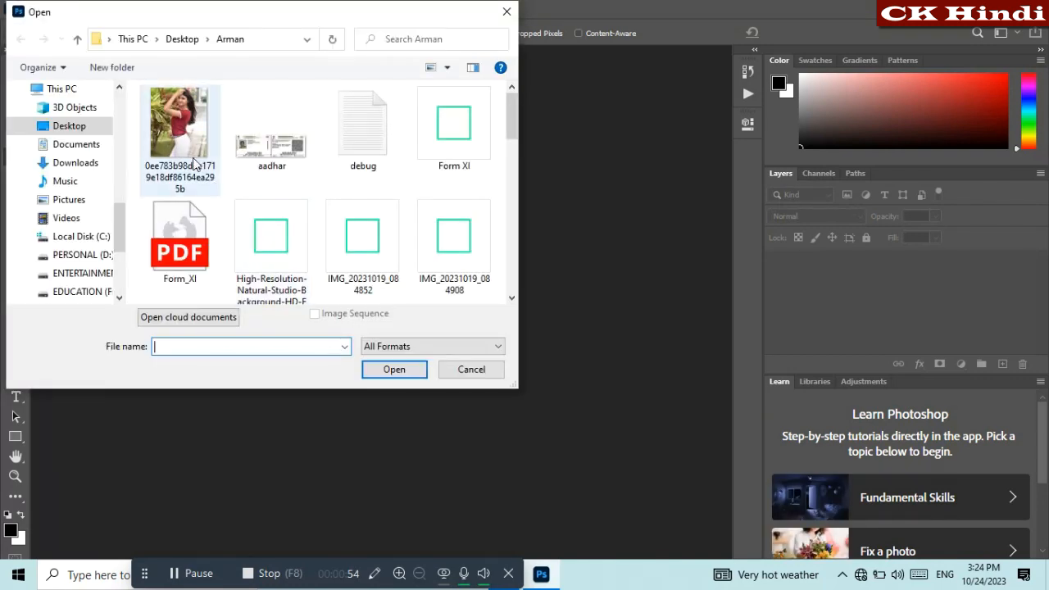
{"action": "left_click", "coordinate": [194, 164]}
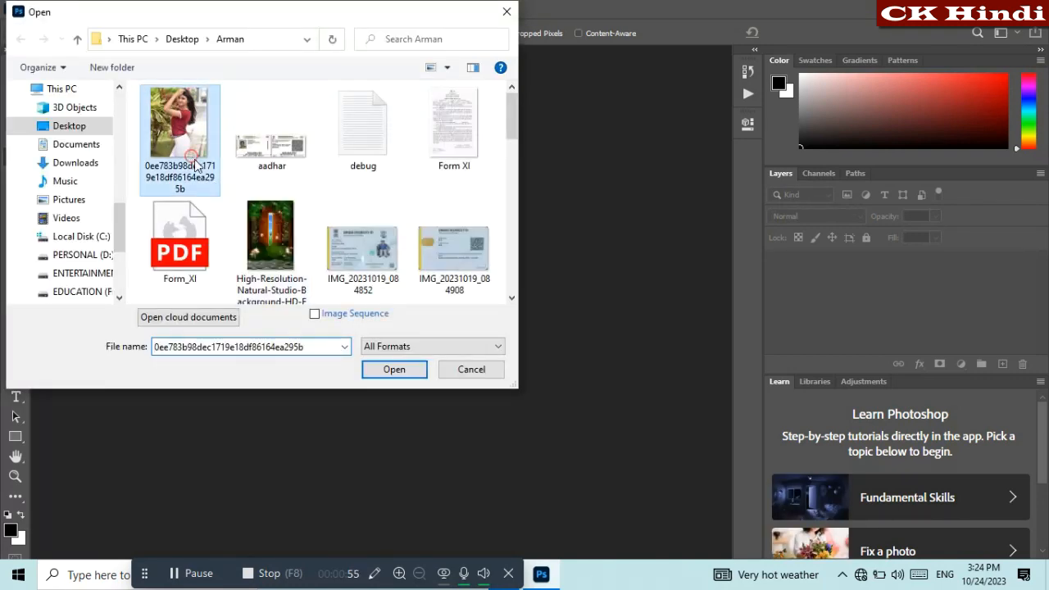
{"action": "left_click", "coordinate": [390, 373]}
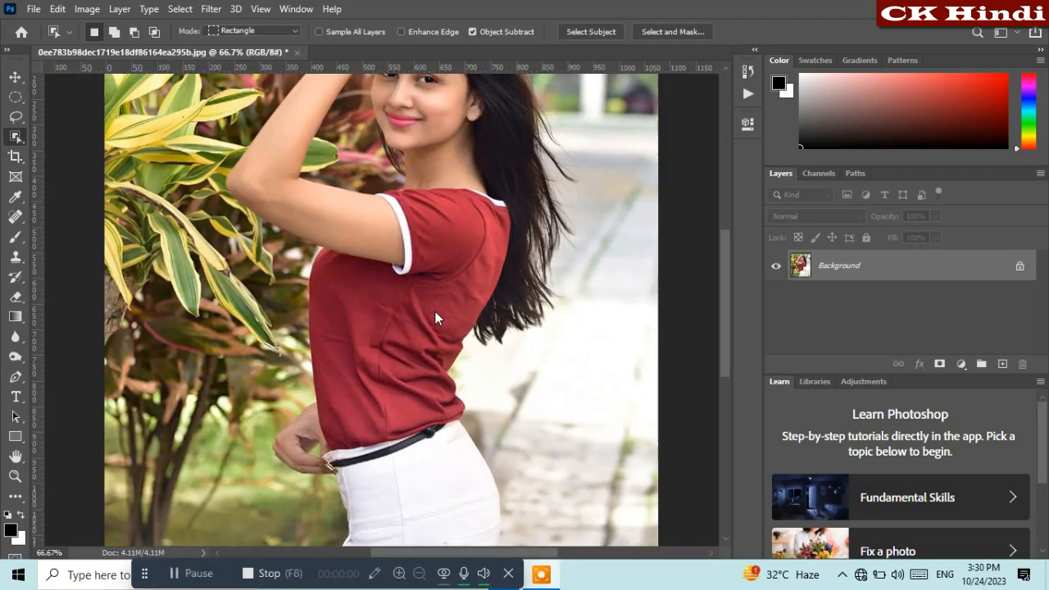
{"action": "left_click", "coordinate": [14, 78]}
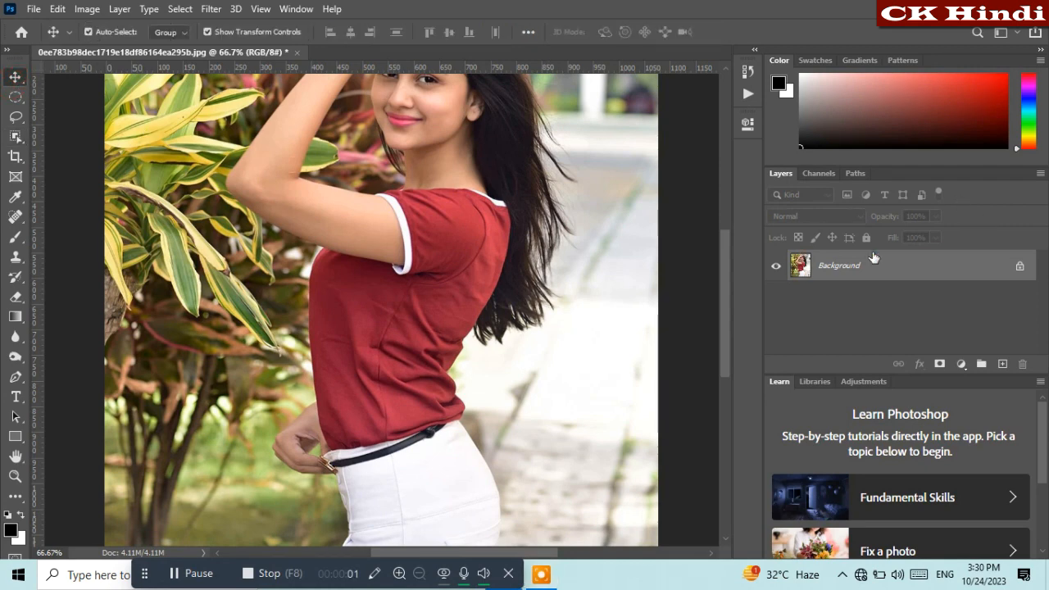
{"action": "left_click", "coordinate": [374, 573]}
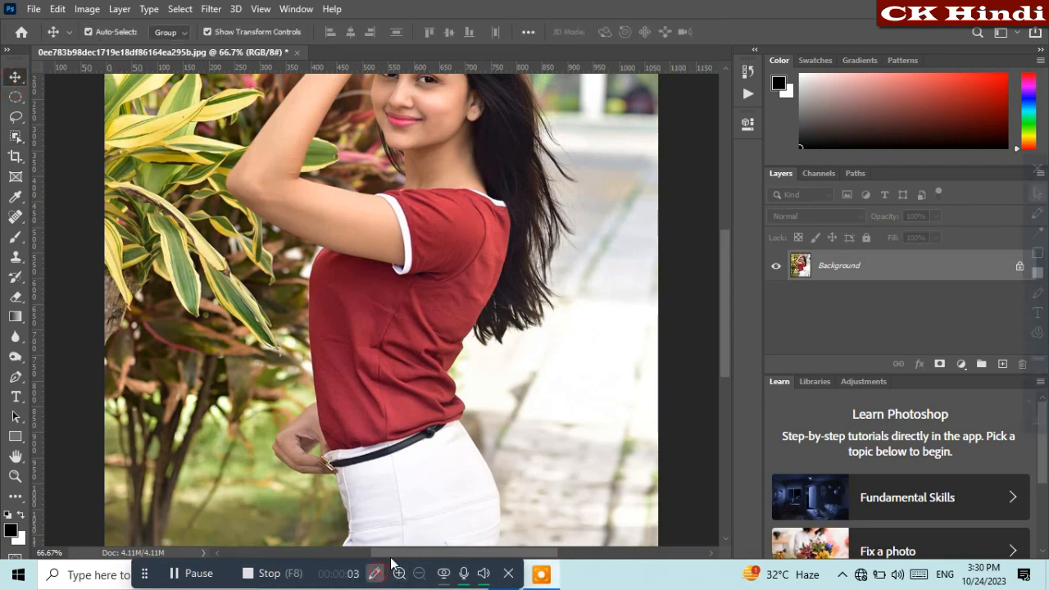
{"action": "left_click", "coordinate": [1038, 253]}
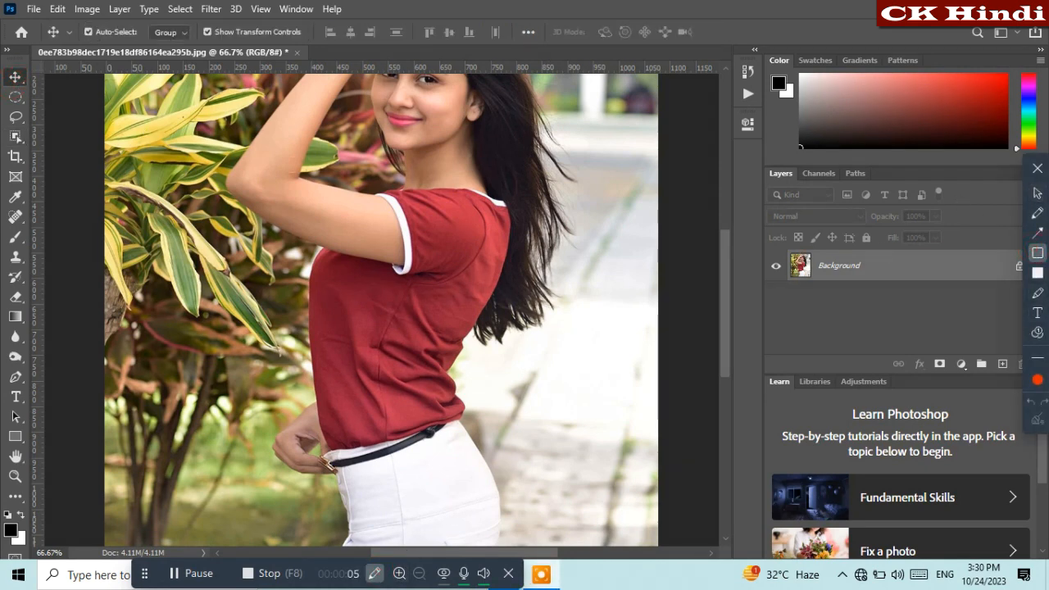
{"action": "left_click_drag", "start_coordinate": [38, 125], "coordinate": [2, 154]}
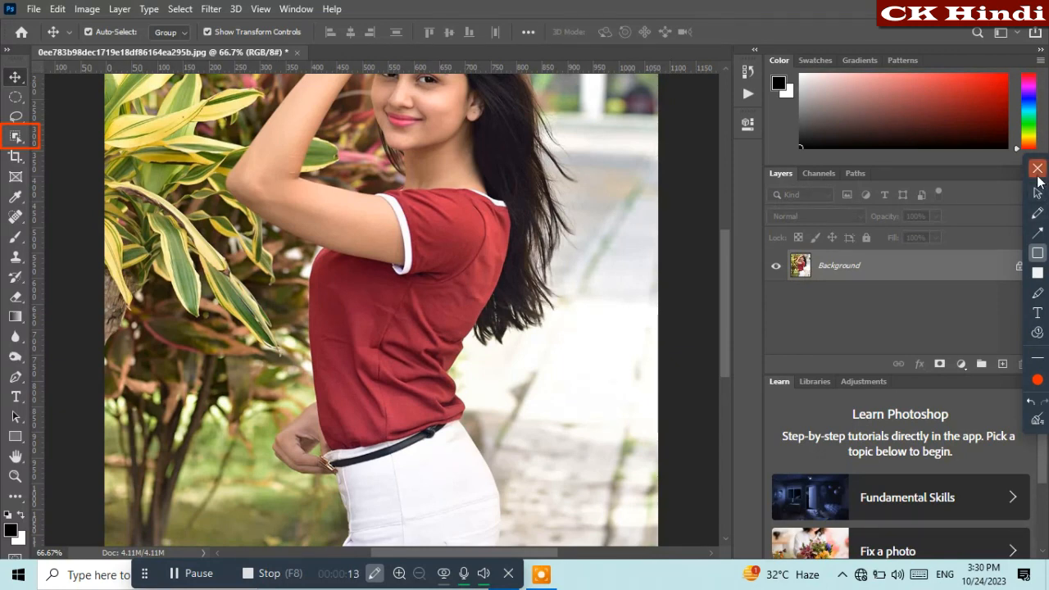
{"action": "left_click", "coordinate": [1037, 313]}
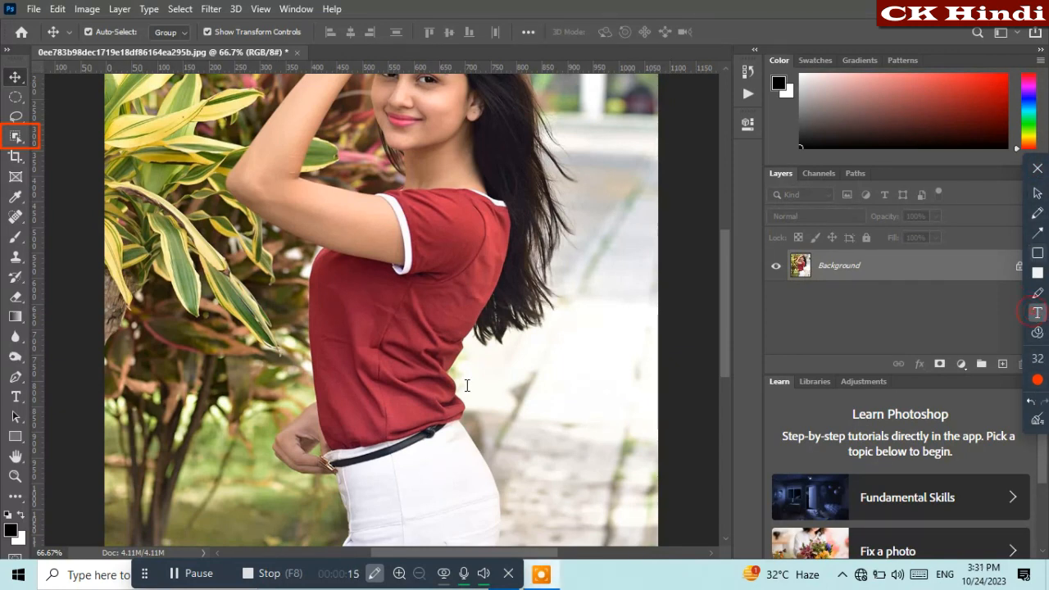
{"action": "left_click", "coordinate": [545, 381]}
{"action": "type", "text": "S"}
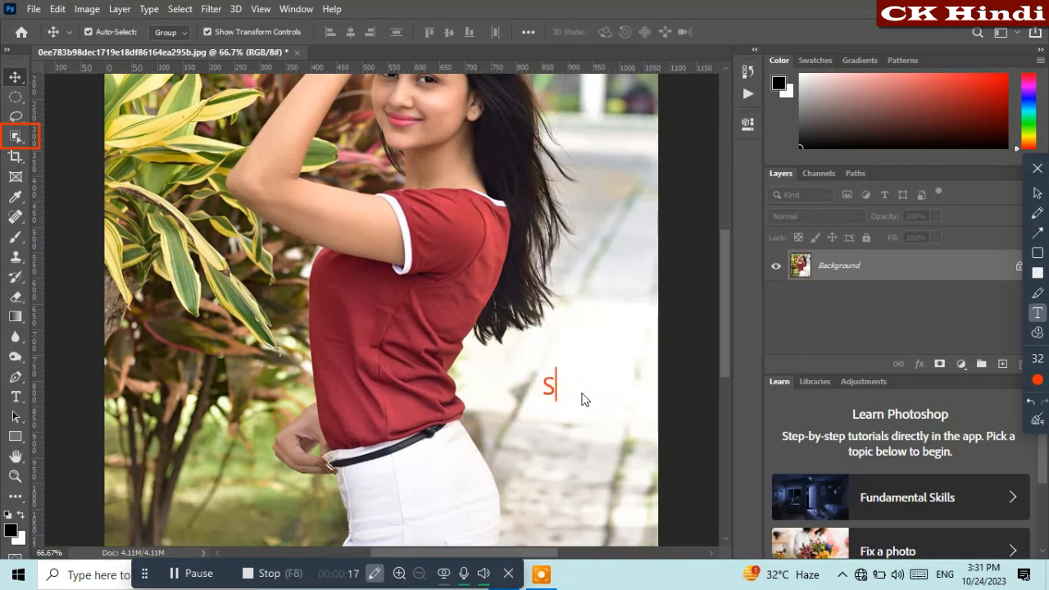
{"action": "type", "text": "elect object"}
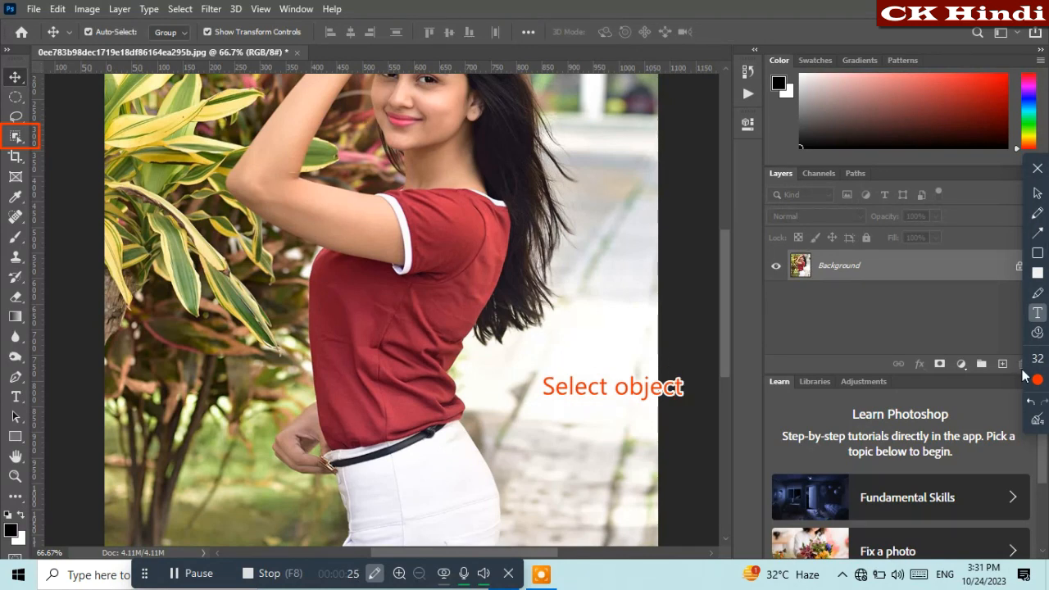
{"action": "left_click", "coordinate": [1038, 192]}
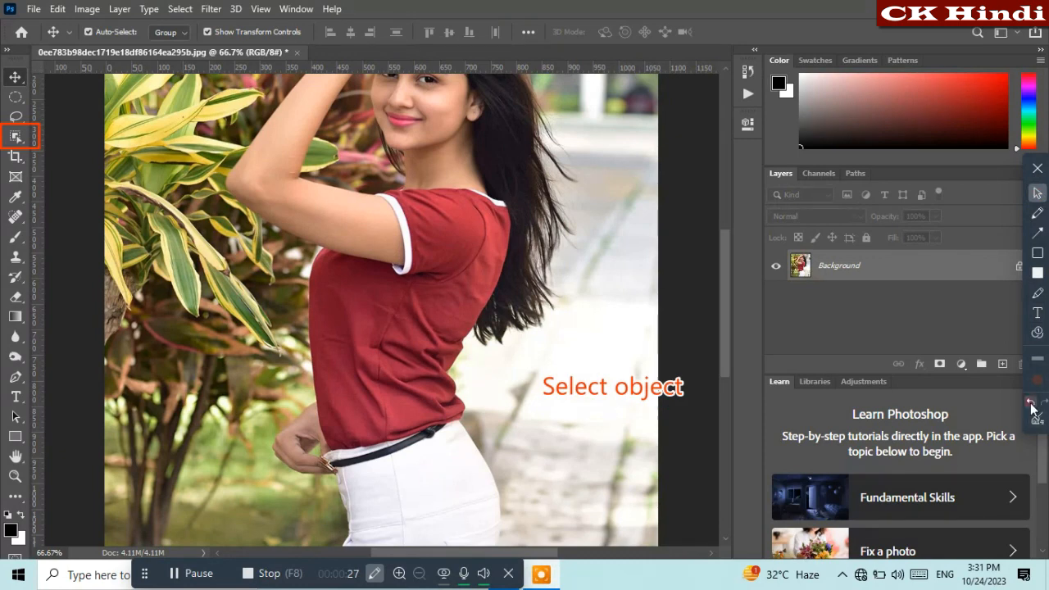
{"action": "left_click", "coordinate": [1038, 418]}
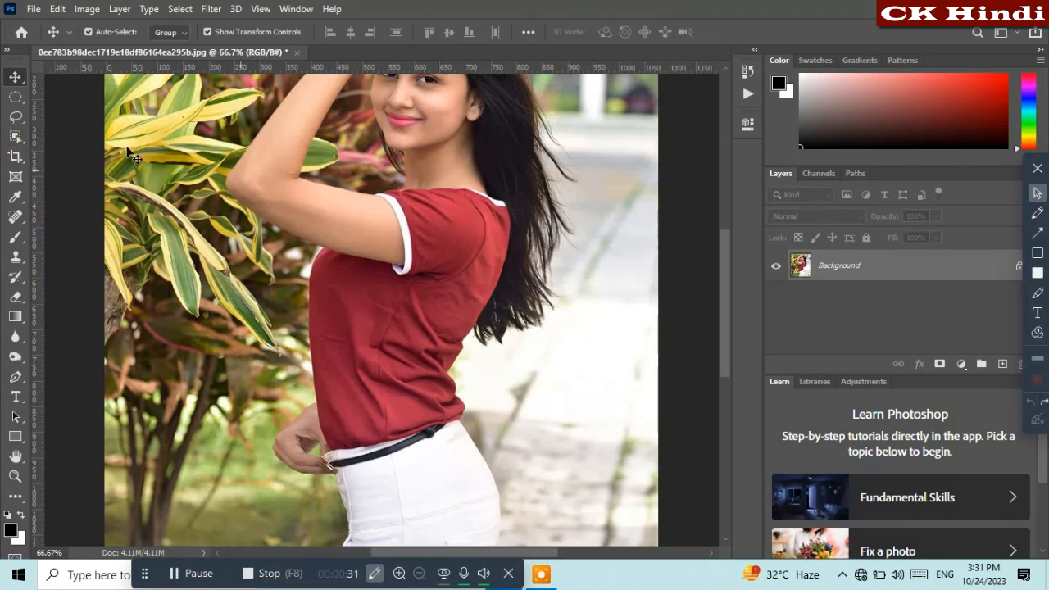
- Select the red T-shirt by framing it with the Object Selection tool in Rectangle mode
{"action": "left_click", "coordinate": [15, 136]}
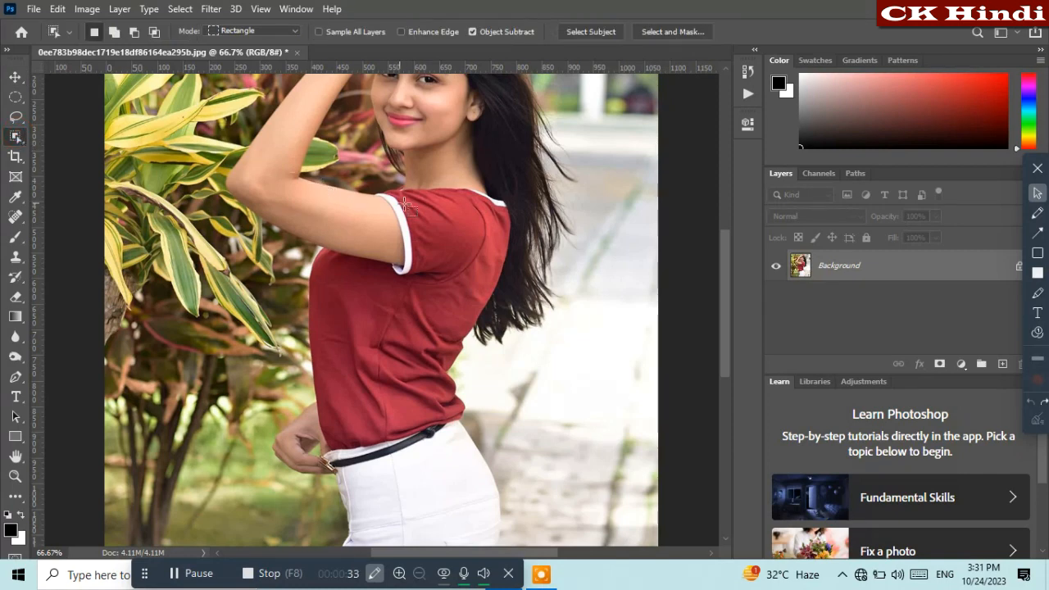
{"action": "left_click_drag", "start_coordinate": [275, 179], "coordinate": [564, 443]}
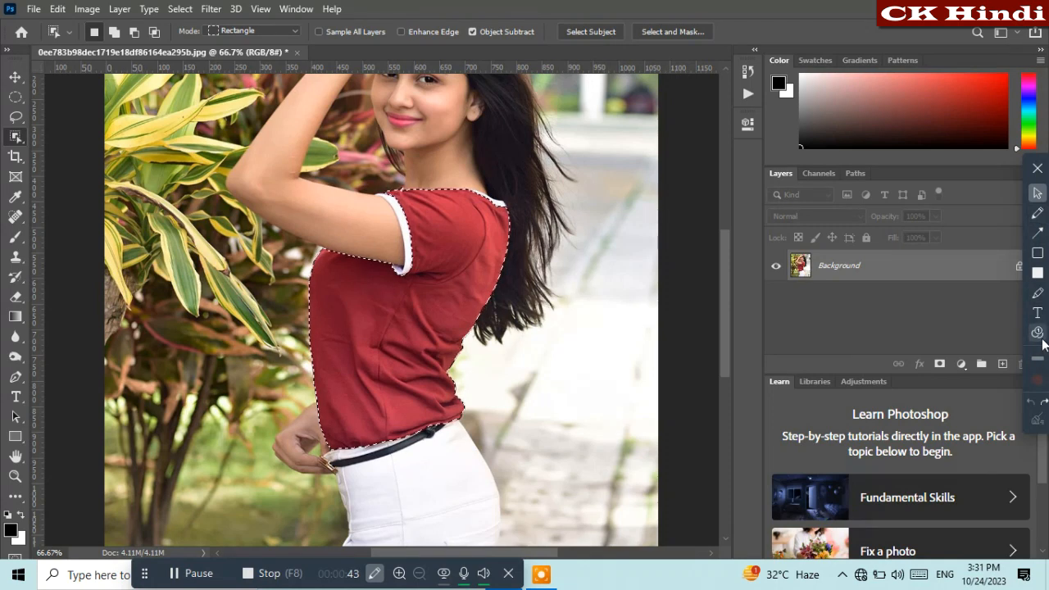
{"action": "left_click", "coordinate": [1038, 252]}
{"action": "left_click_drag", "start_coordinate": [997, 344], "coordinate": [1008, 371]}
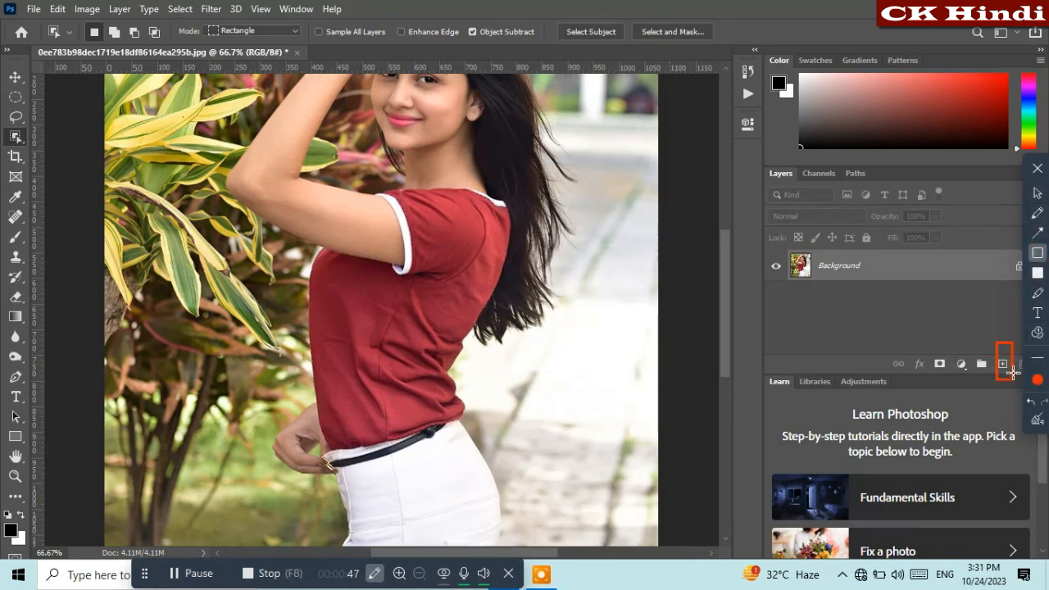
{"action": "left_click", "coordinate": [1038, 312]}
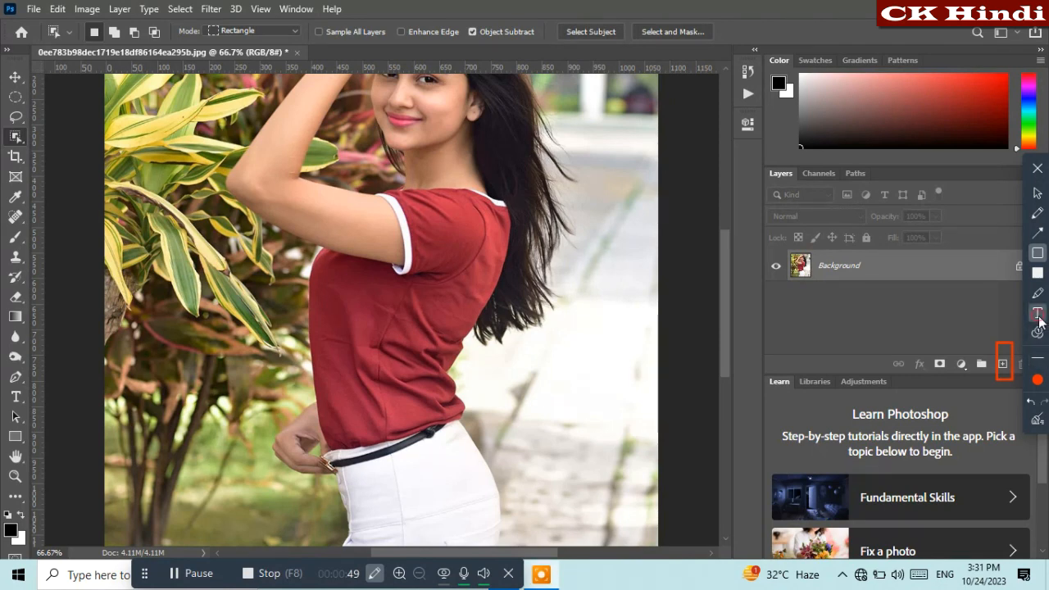
{"action": "left_click", "coordinate": [566, 374]}
{"action": "type", "text": "New l"}
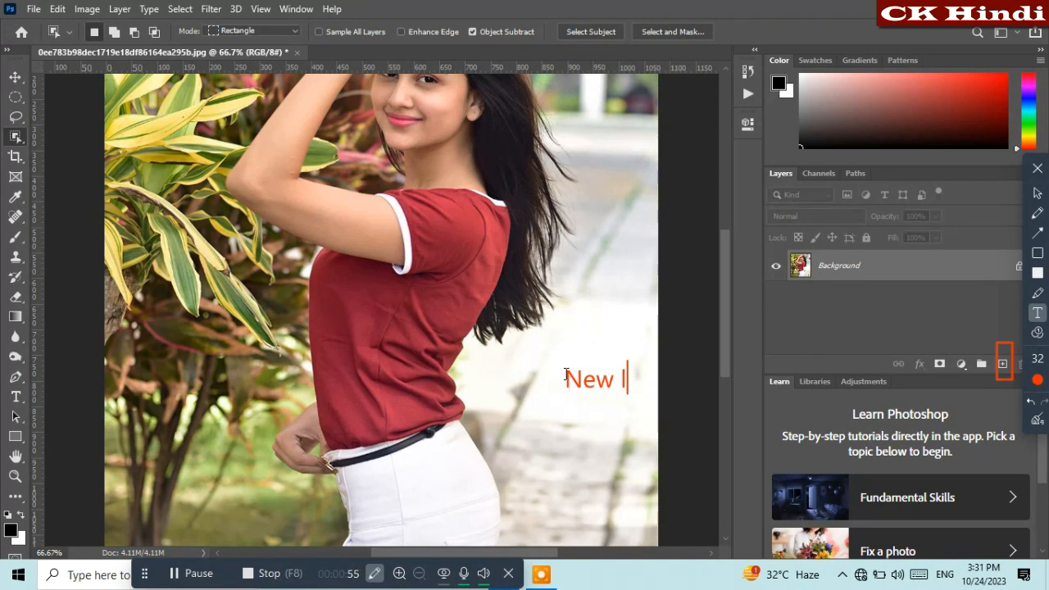
{"action": "type", "text": "eyer"}
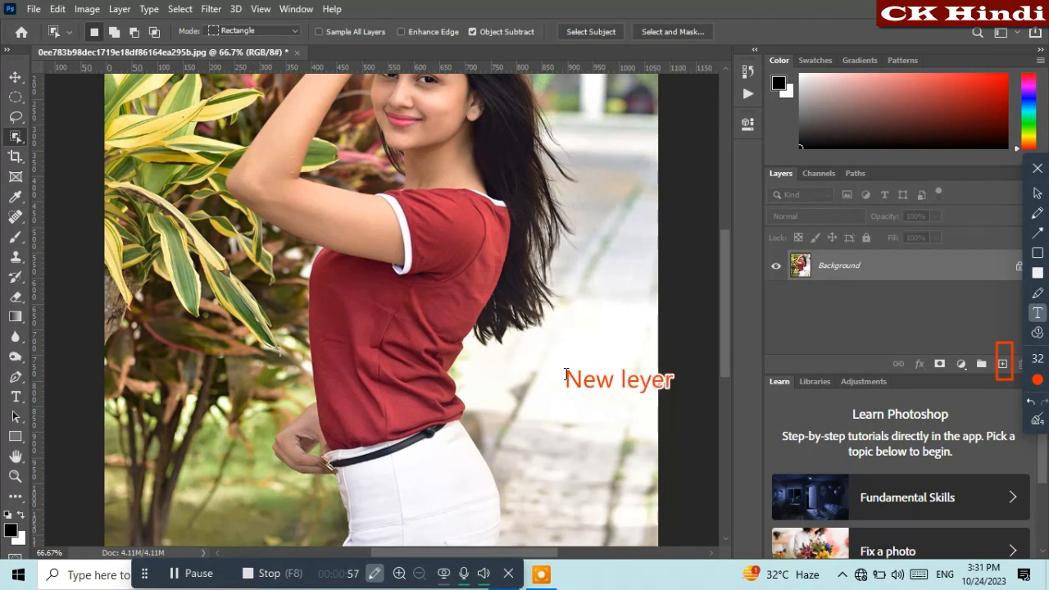
{"action": "left_click", "coordinate": [1038, 192]}
{"action": "left_click", "coordinate": [1038, 418]}
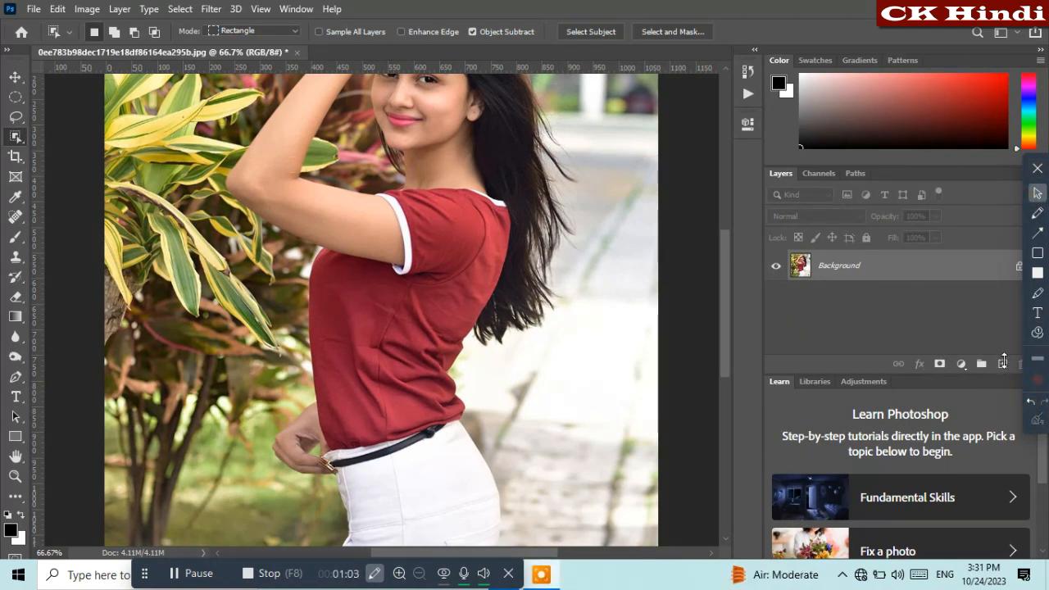
- Add a new empty layer above the photo and make the Background layer active again
{"action": "left_click", "coordinate": [1003, 363]}
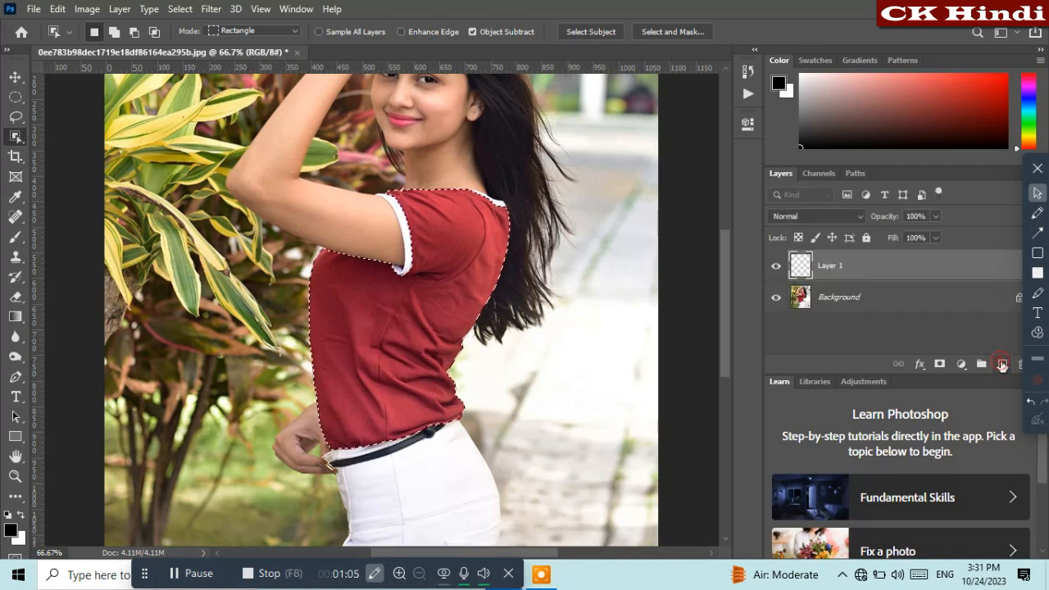
{"action": "left_click", "coordinate": [857, 301]}
{"action": "left_click", "coordinate": [1038, 313]}
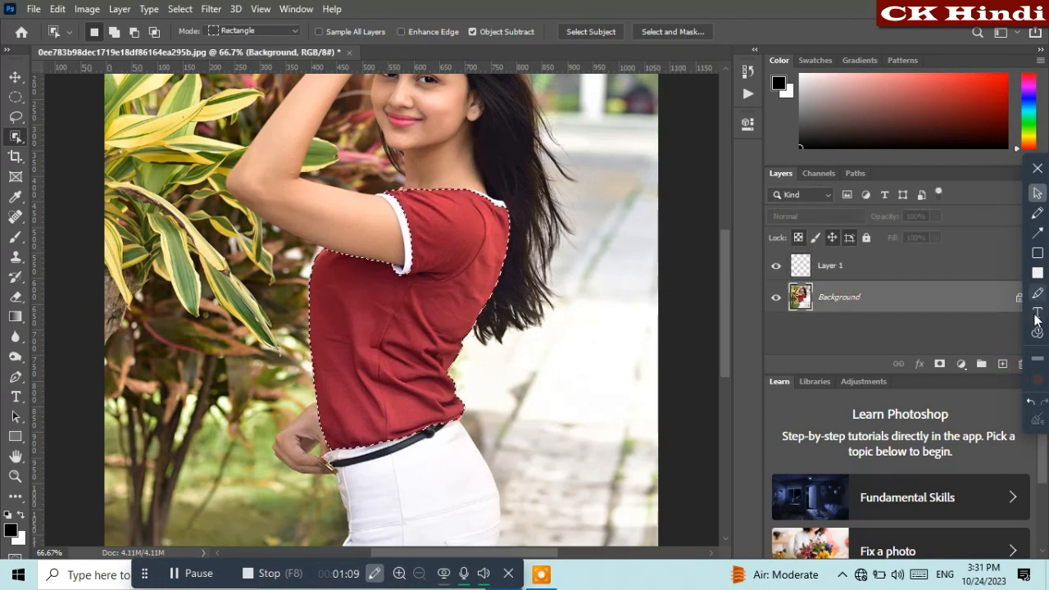
{"action": "left_click", "coordinate": [542, 383]}
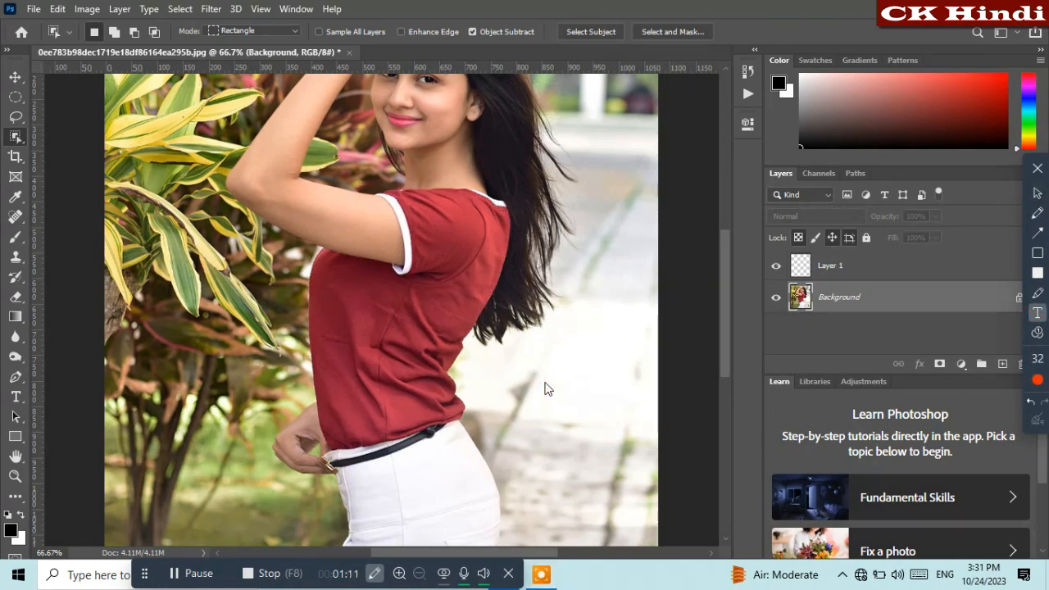
{"action": "type", "text": "ctrl"}
{"action": "type", "text": "+ c"}
{"action": "left_click", "coordinate": [1038, 193]}
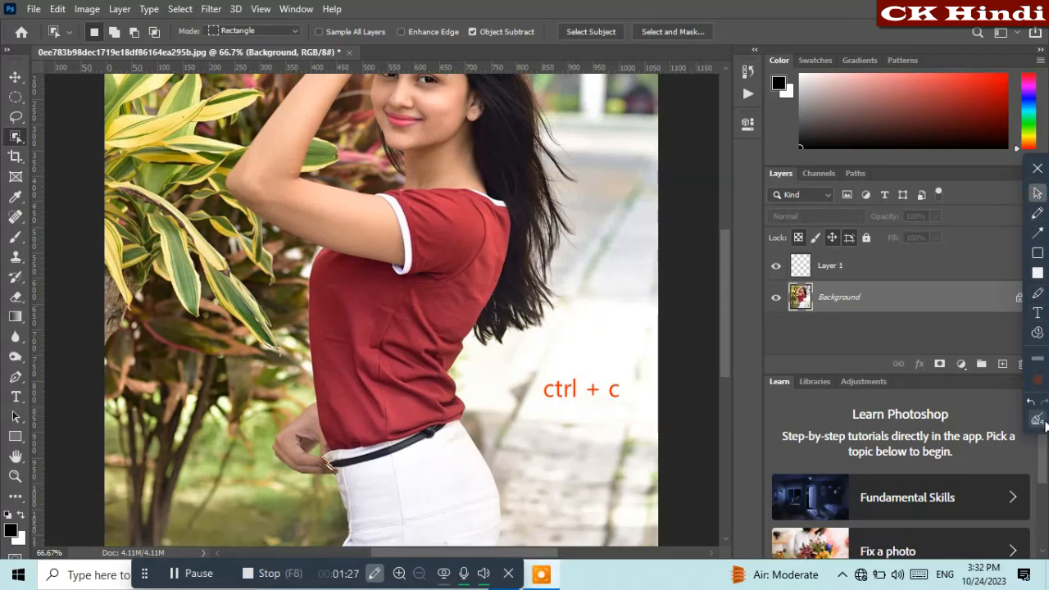
{"action": "left_click", "coordinate": [1038, 419]}
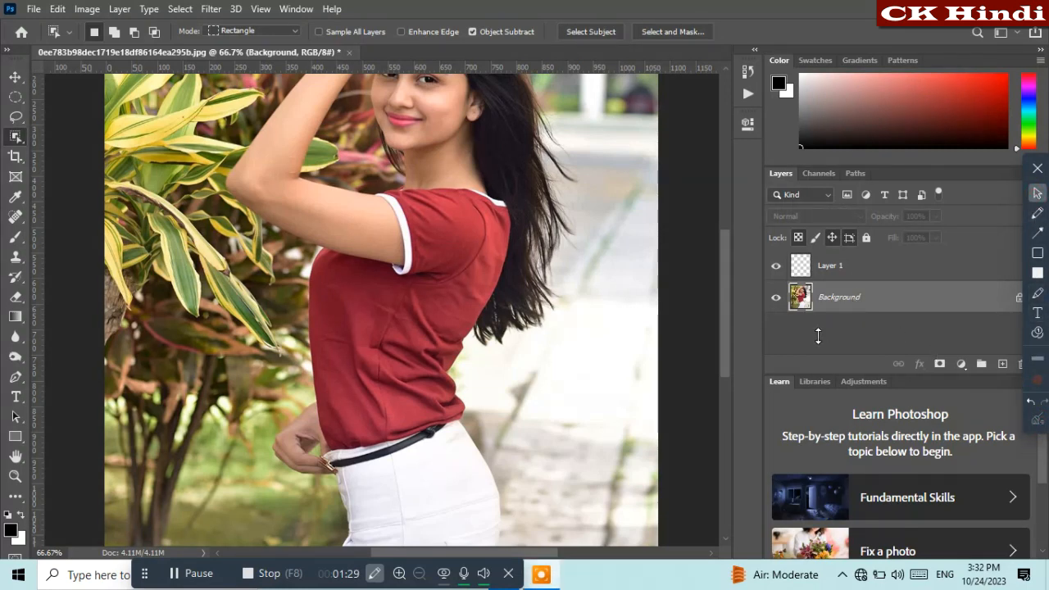
- Copy the selected T-shirt from the Background layer and make Layer 1 active
{"action": "left_click", "coordinate": [858, 297]}
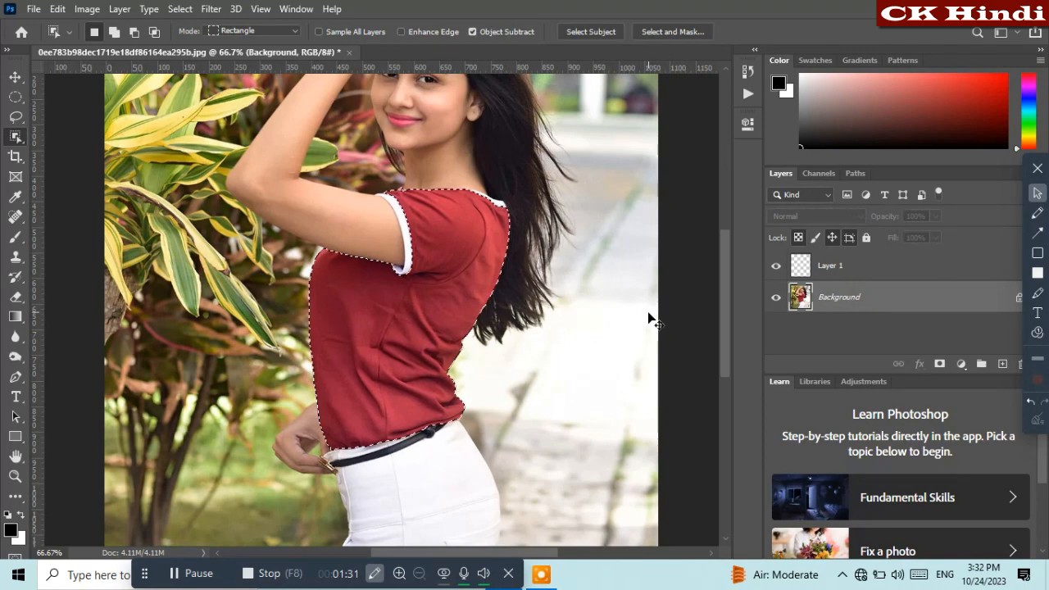
{"action": "left_click", "coordinate": [857, 267]}
{"action": "left_click", "coordinate": [1038, 313]}
{"action": "left_click", "coordinate": [546, 381]}
{"action": "type", "text": "Pest"}
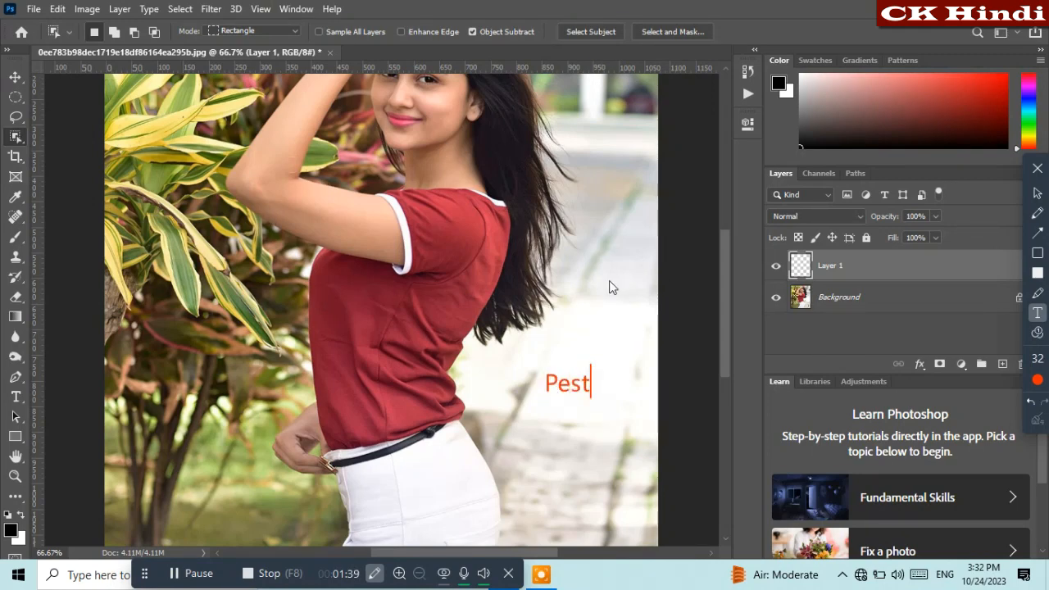
{"action": "left_click", "coordinate": [1038, 192]}
{"action": "left_click", "coordinate": [1031, 402]}
- Paste the copied T-shirt into Layer 1 and load that layer's pixels as a selection
{"action": "left_click", "coordinate": [864, 267]}
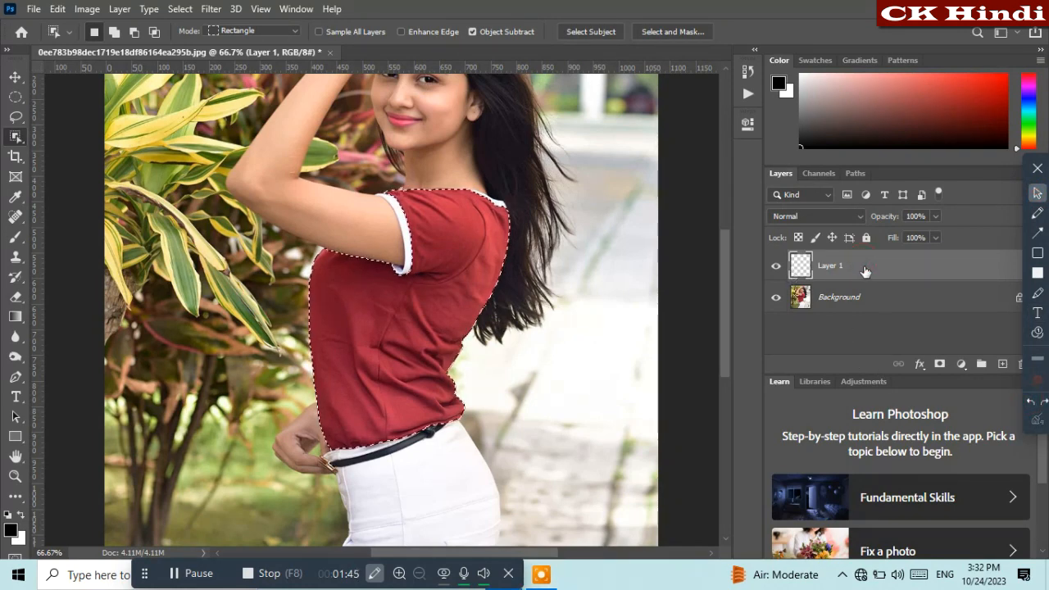
{"action": "key", "text": "ctrl+v"}
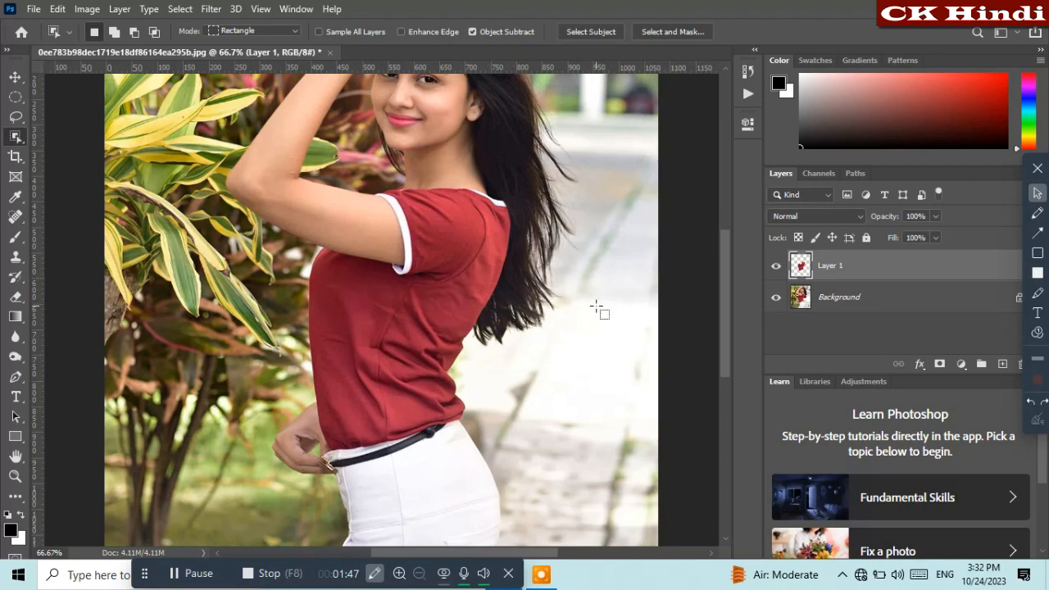
{"action": "left_click", "coordinate": [858, 299]}
{"action": "left_click", "coordinate": [857, 263]}
{"action": "right_click", "coordinate": [802, 267]}
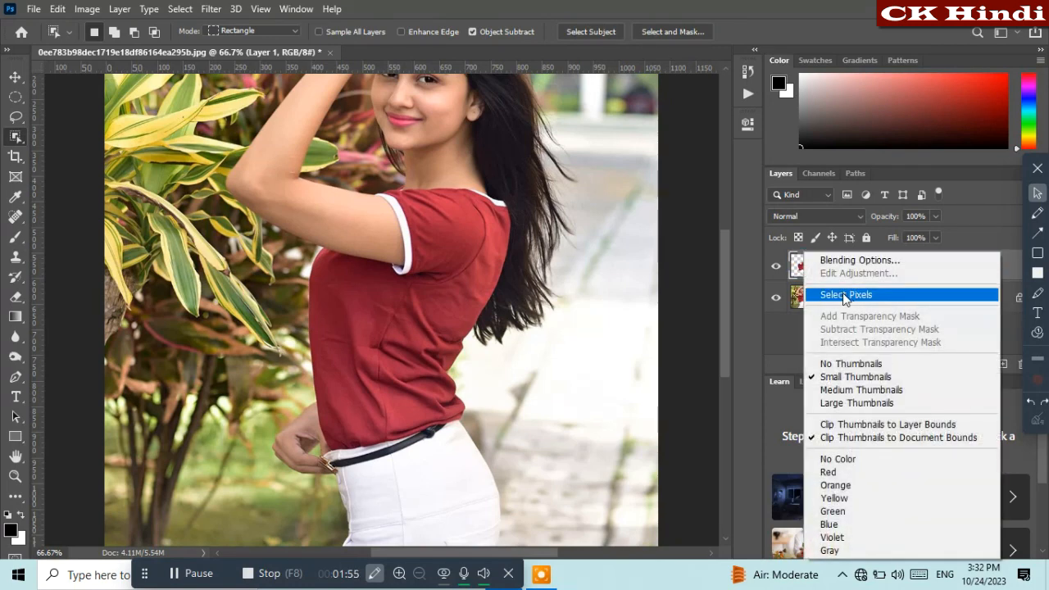
{"action": "left_click", "coordinate": [842, 293]}
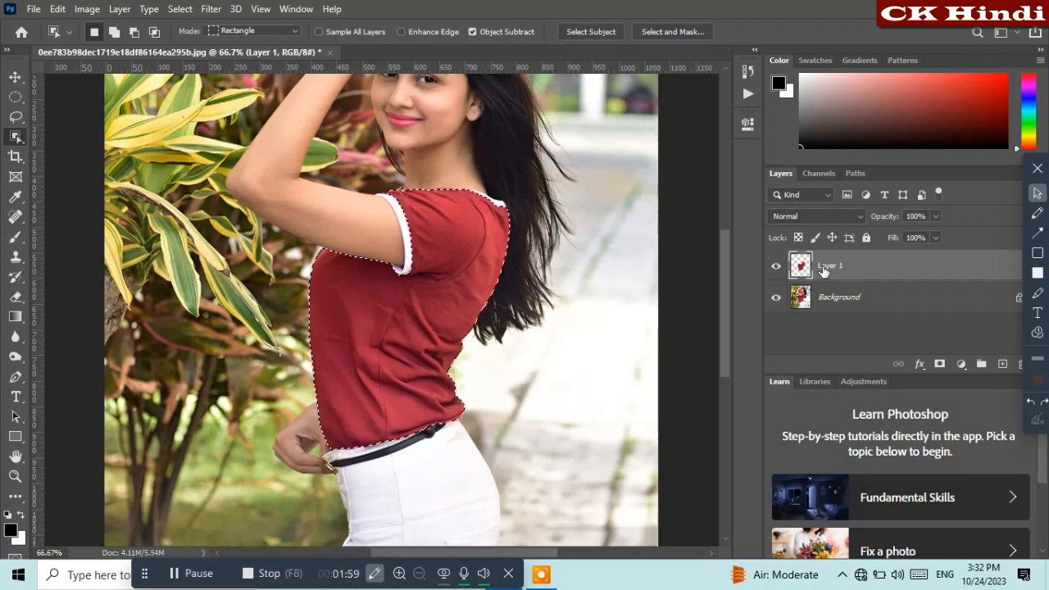
{"action": "left_click", "coordinate": [1038, 253]}
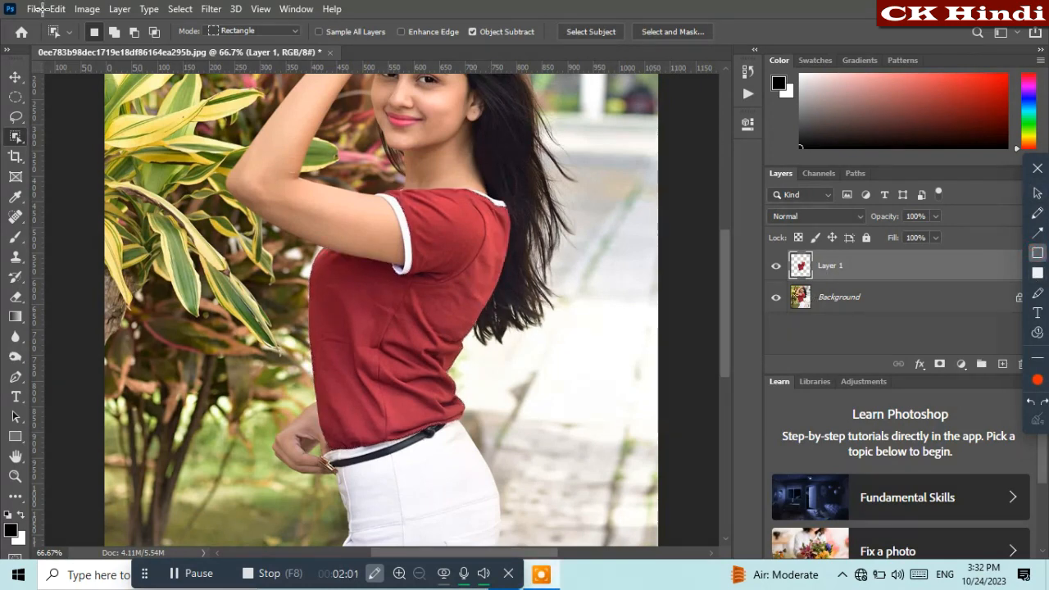
{"action": "left_click_drag", "start_coordinate": [30, 1], "coordinate": [71, 21]}
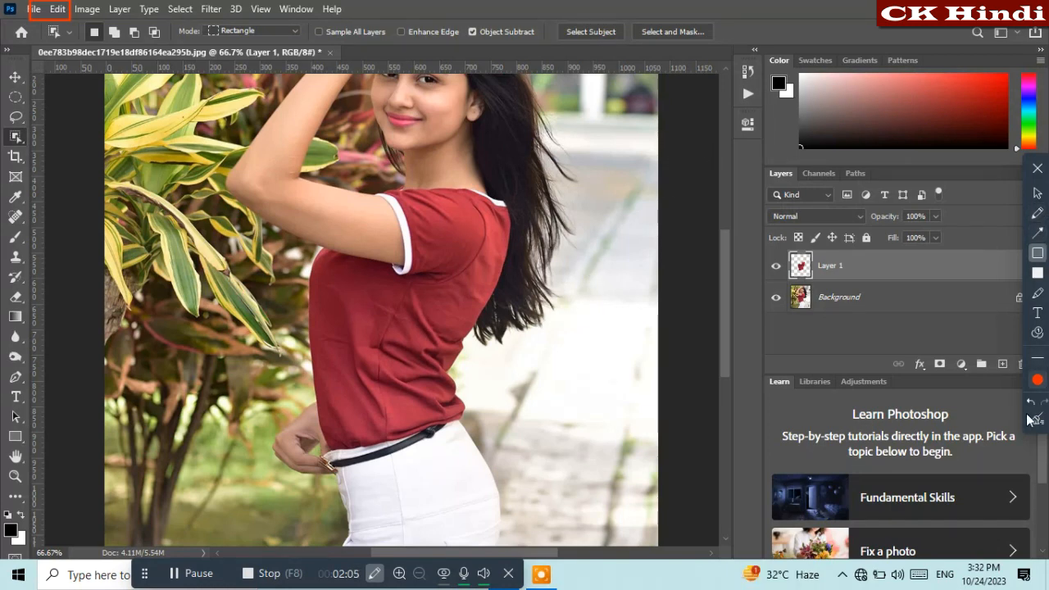
{"action": "left_click", "coordinate": [1037, 192]}
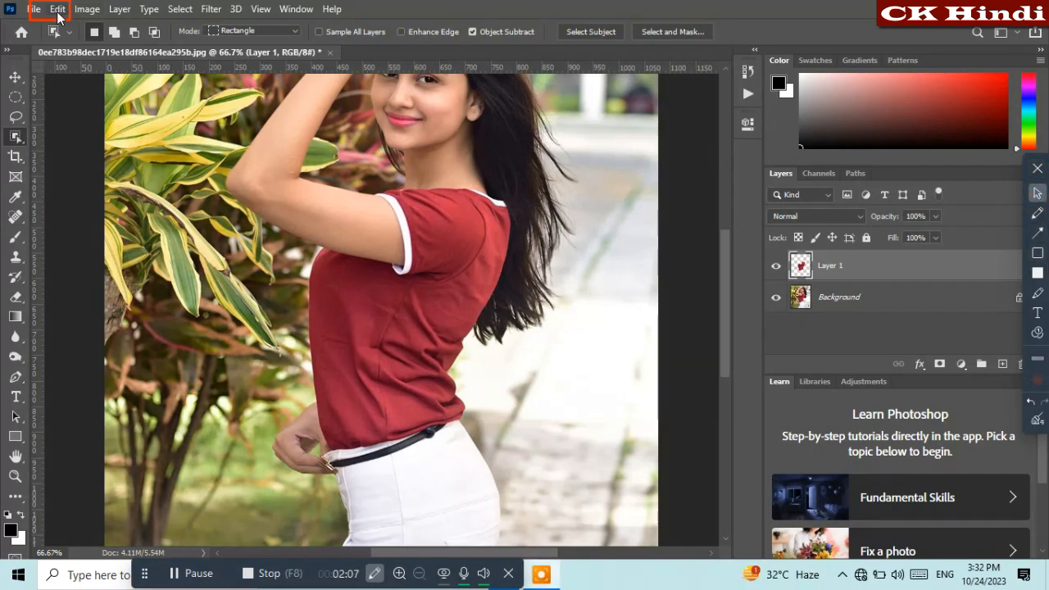
{"action": "left_click", "coordinate": [57, 10]}
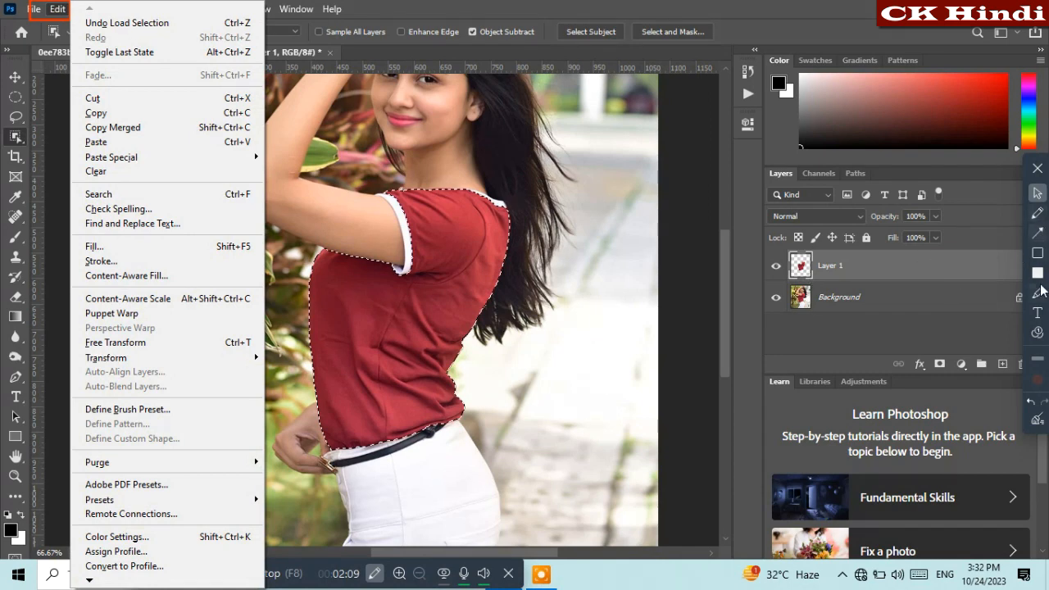
{"action": "left_click", "coordinate": [1038, 255]}
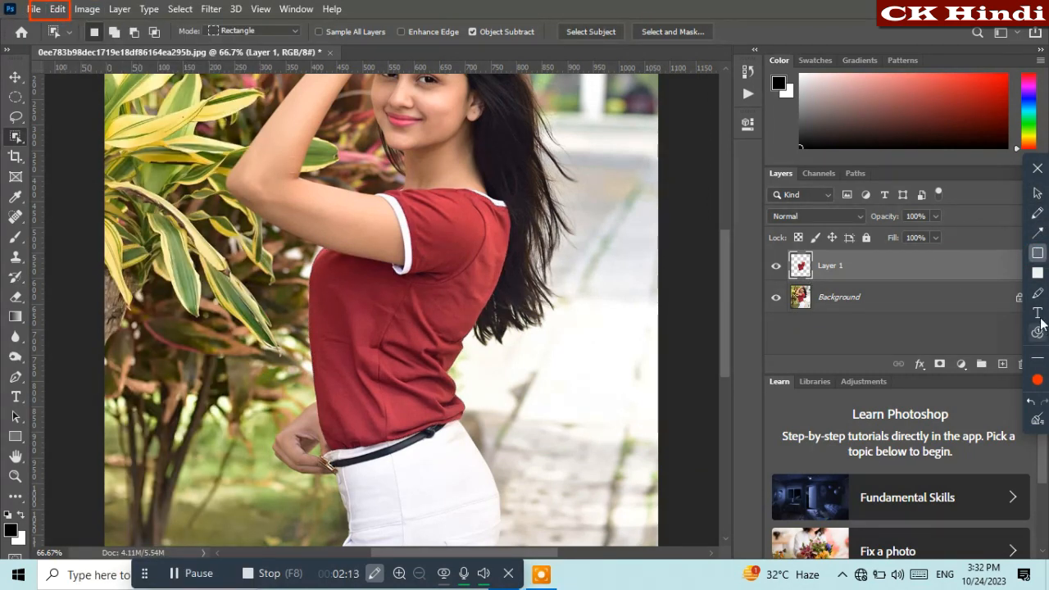
{"action": "left_click", "coordinate": [1038, 193]}
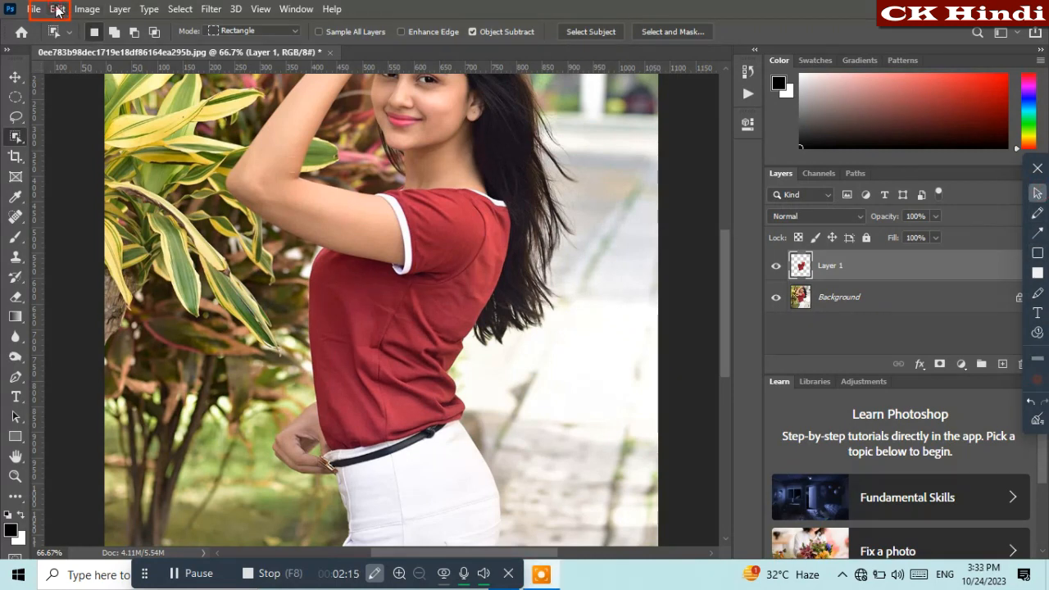
- Fill the selected T-shirt on Layer 1 with the green colour 3dd700 at 100% opacity in Normal mode
{"action": "left_click", "coordinate": [58, 9]}
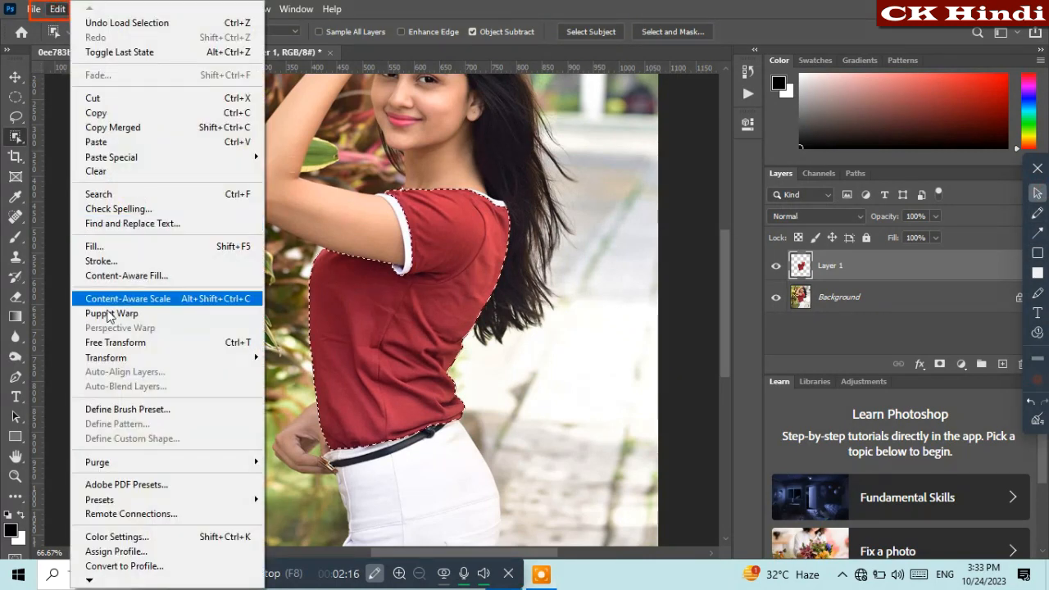
{"action": "left_click", "coordinate": [172, 246]}
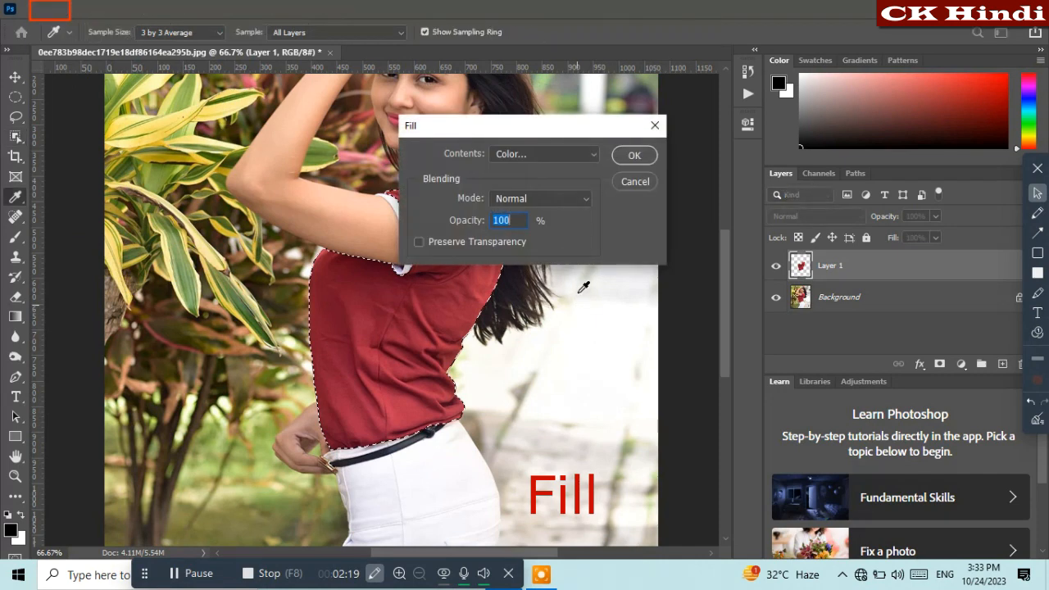
{"action": "left_click", "coordinate": [558, 157]}
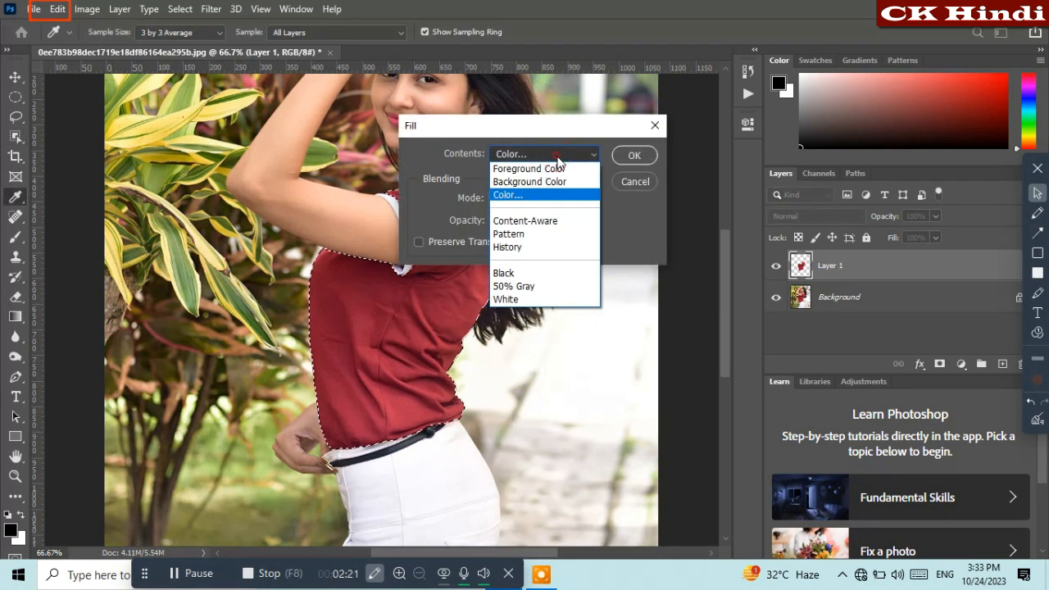
{"action": "left_click", "coordinate": [529, 195]}
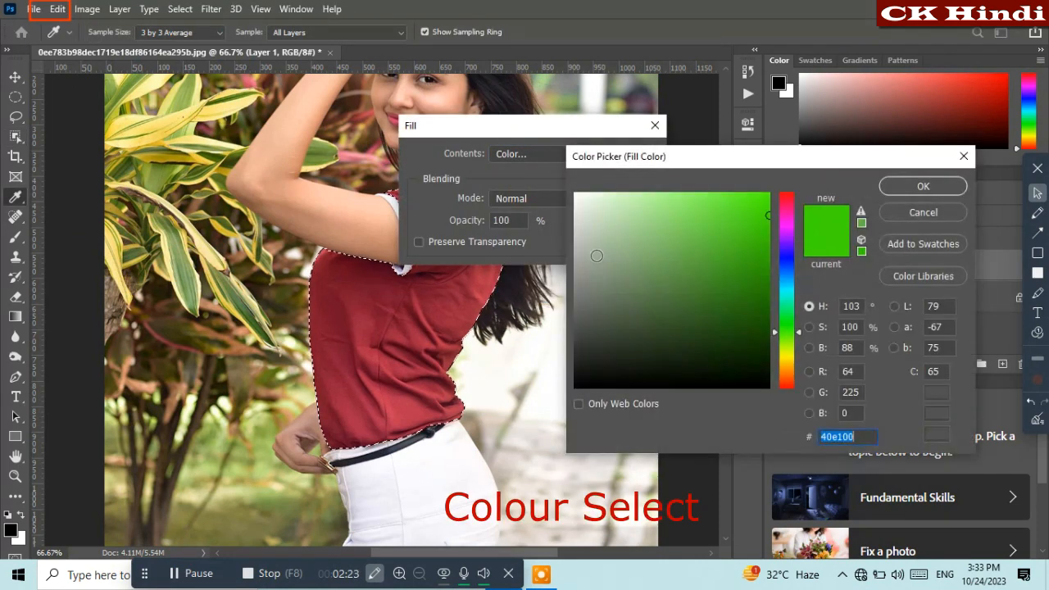
{"action": "mouse_move", "coordinate": [756, 220]}
{"action": "left_mouse_down"}
{"action": "mouse_move", "coordinate": [779, 236]}
{"action": "mouse_move", "coordinate": [782, 223]}
{"action": "left_mouse_up"}
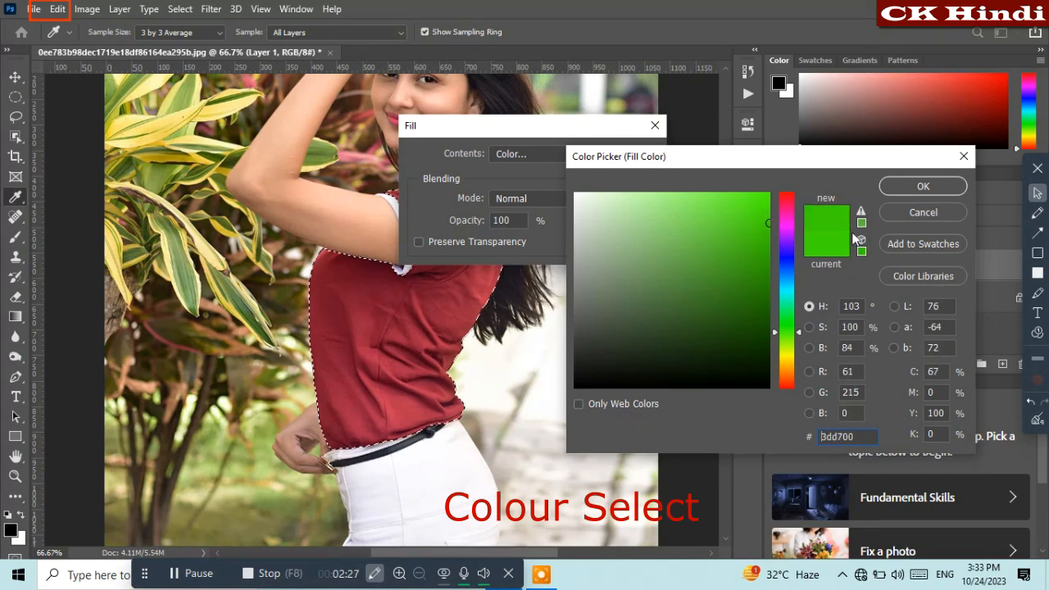
{"action": "left_click", "coordinate": [924, 187]}
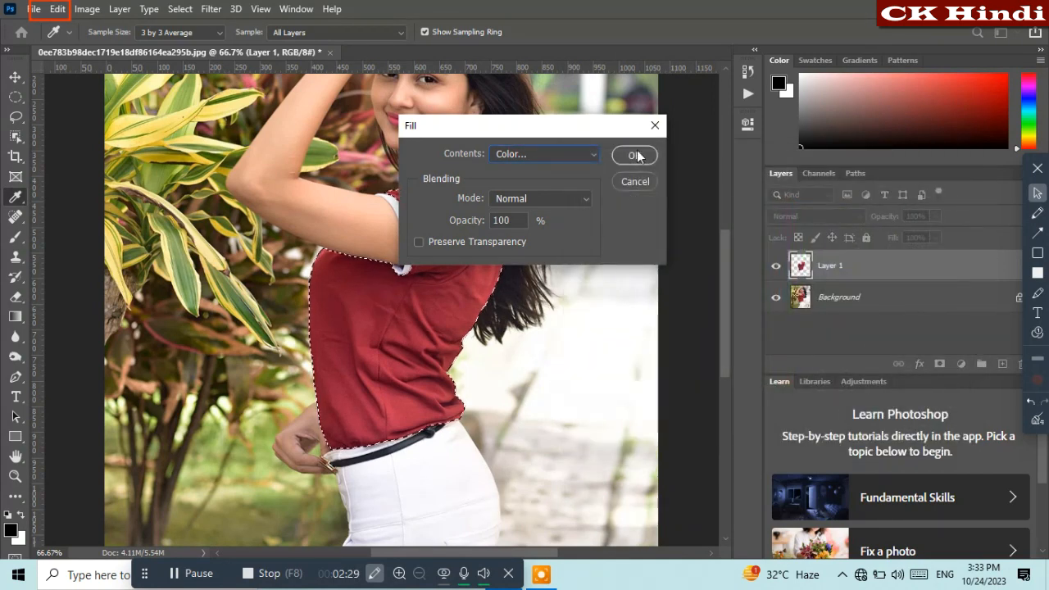
{"action": "left_click", "coordinate": [635, 155]}
- Set the blend mode of the green T-shirt layer to Color
{"action": "key", "text": "w"}
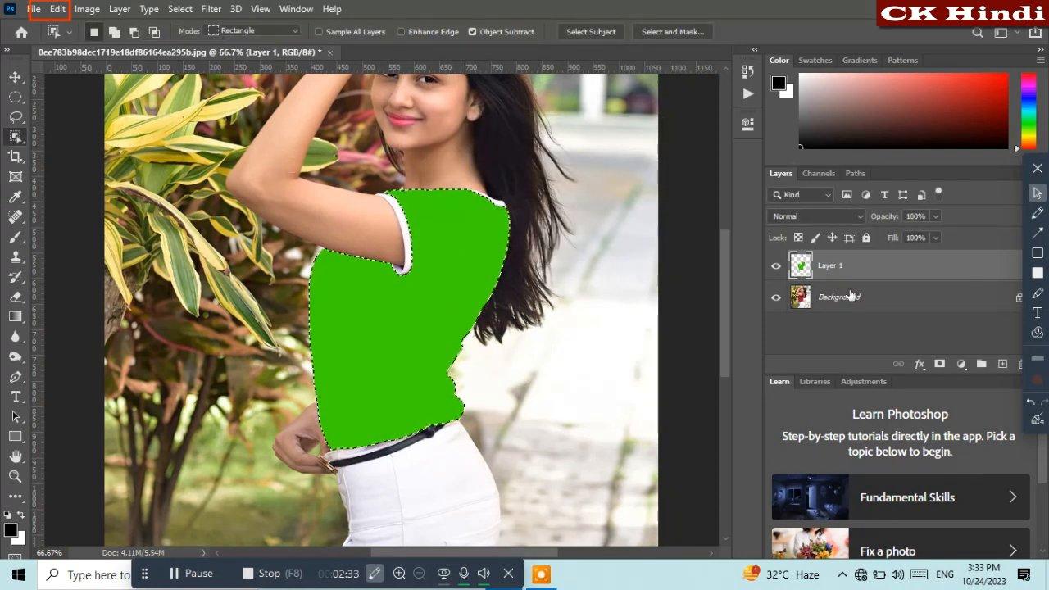
{"action": "key", "text": "ctrl+d"}
{"action": "left_click_drag", "start_coordinate": [871, 234], "coordinate": [756, 206]}
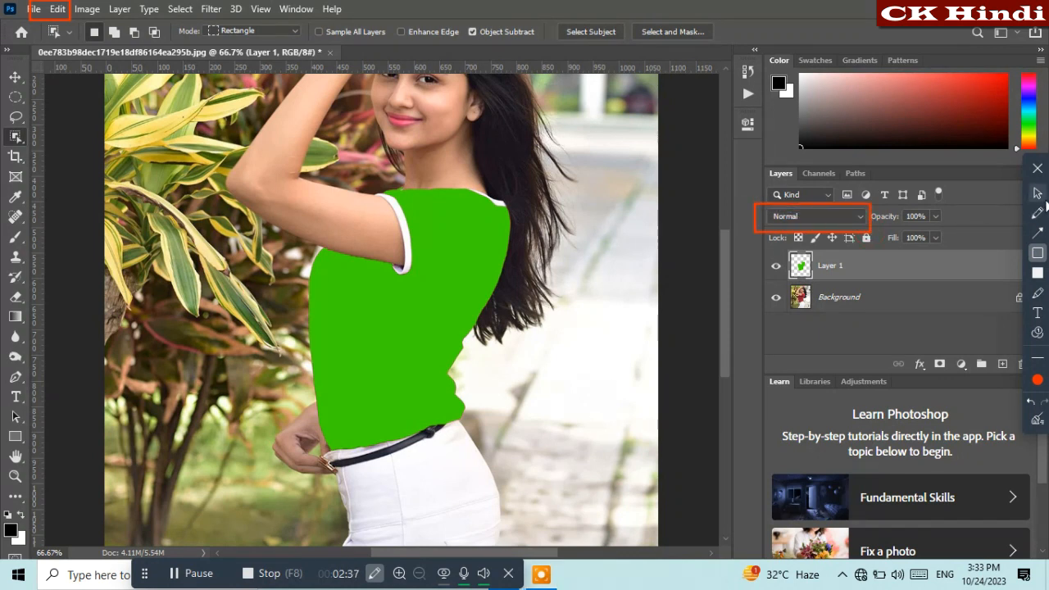
{"action": "left_click", "coordinate": [1038, 194]}
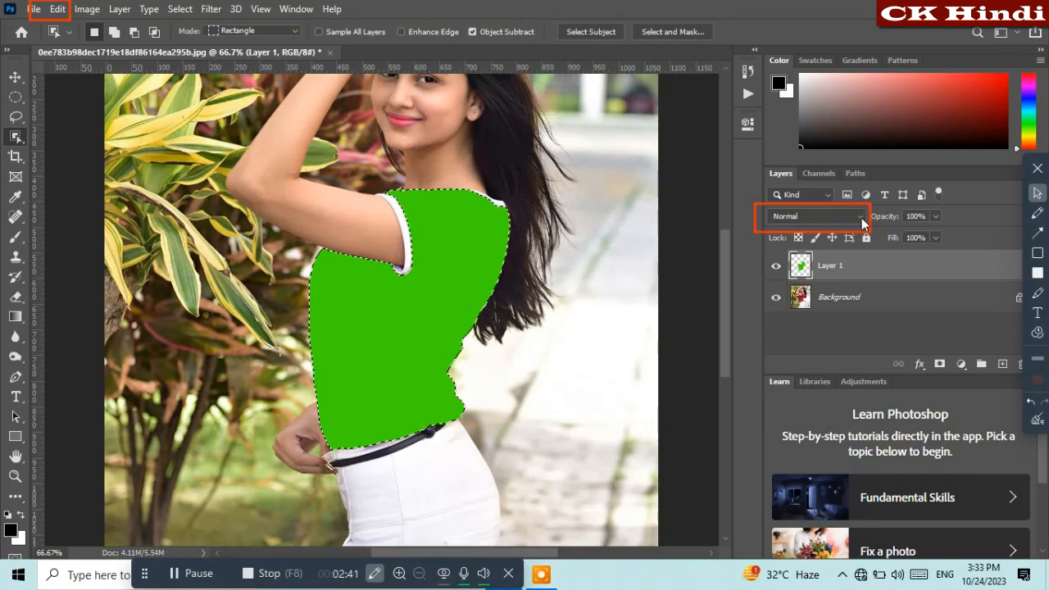
{"action": "left_click", "coordinate": [861, 218]}
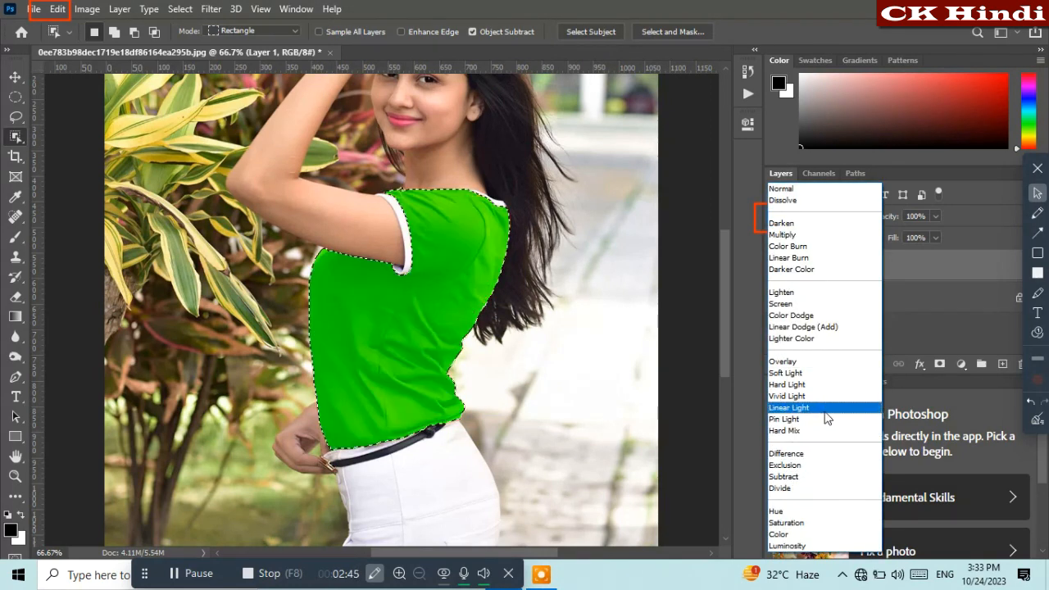
{"action": "left_click", "coordinate": [795, 534]}
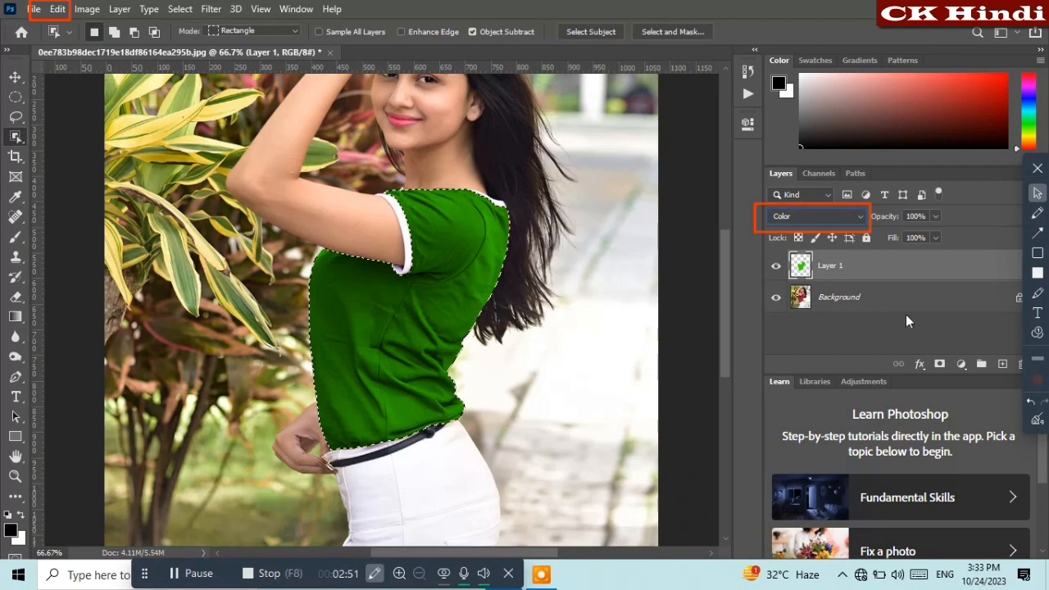
- Open Layer 1's Blending Options and set the Underlying Layer Blend If range to 35 and 207
{"action": "right_click", "coordinate": [838, 267]}
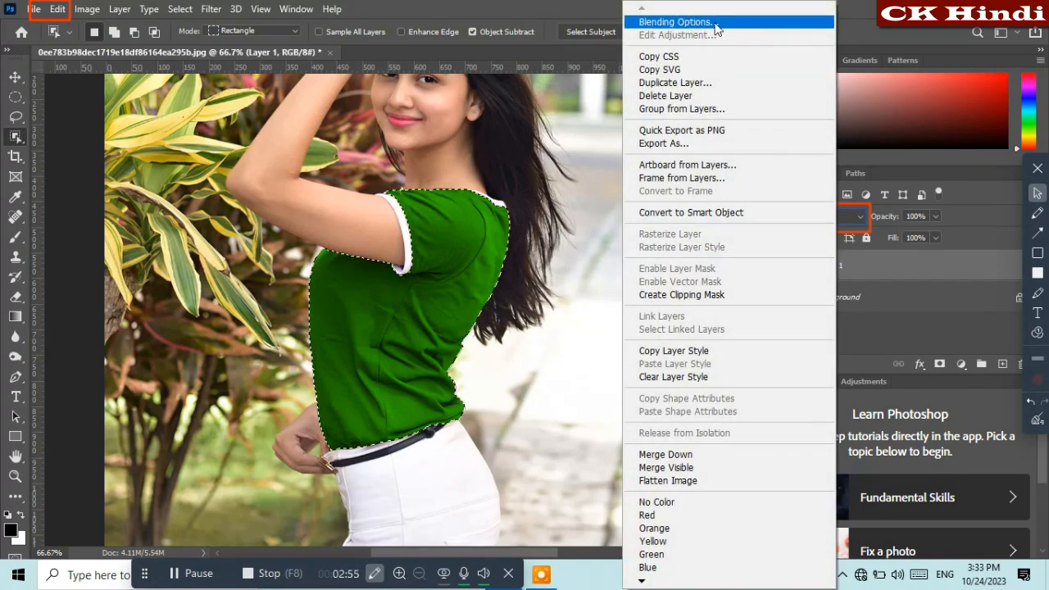
{"action": "left_click", "coordinate": [715, 25]}
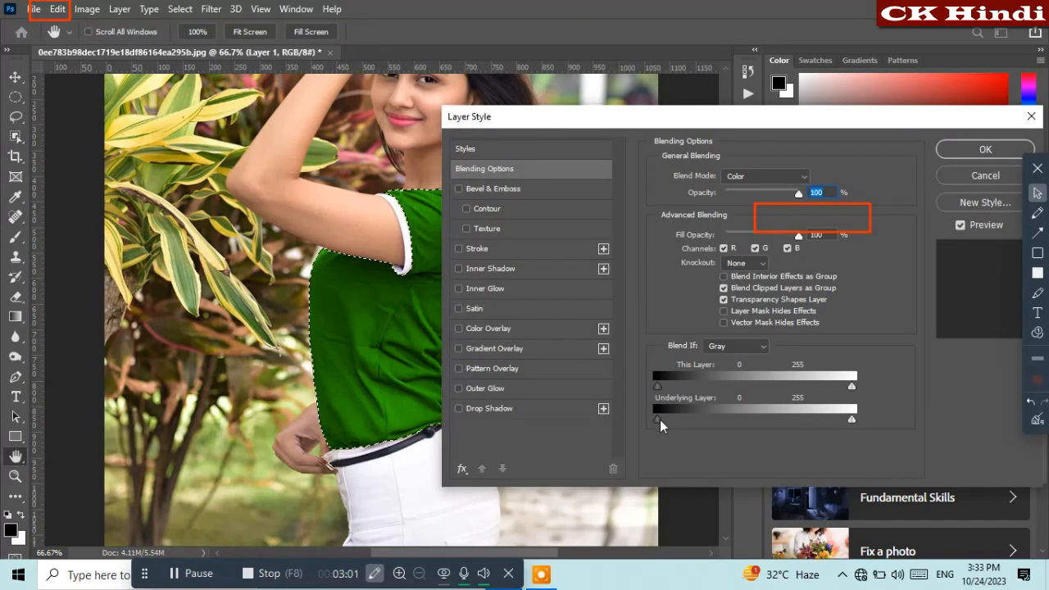
{"action": "left_click", "coordinate": [1039, 253]}
{"action": "left_click_drag", "start_coordinate": [722, 428], "coordinate": [760, 432]}
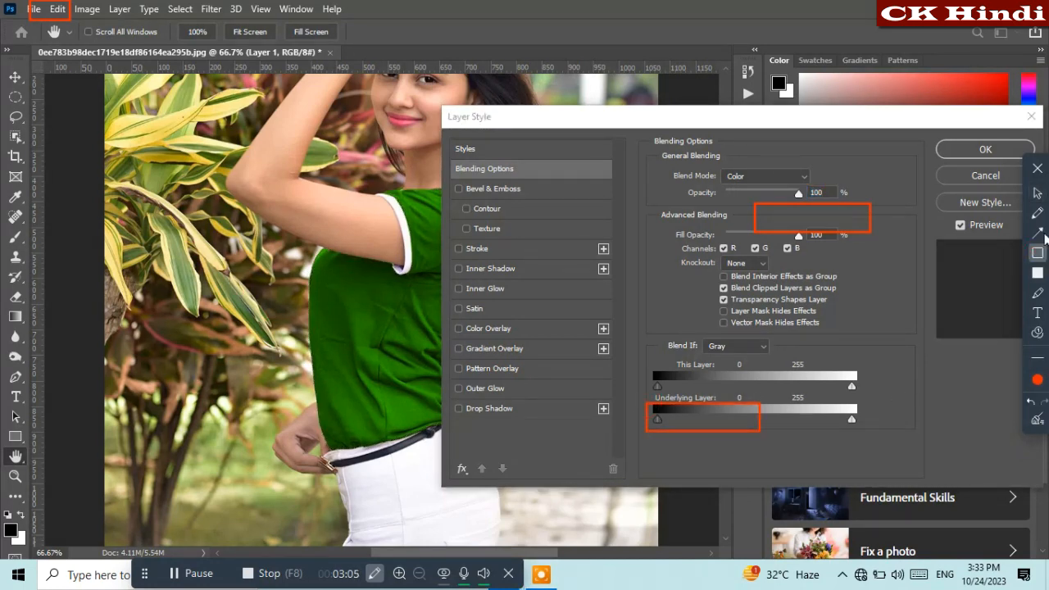
{"action": "left_click", "coordinate": [1037, 419]}
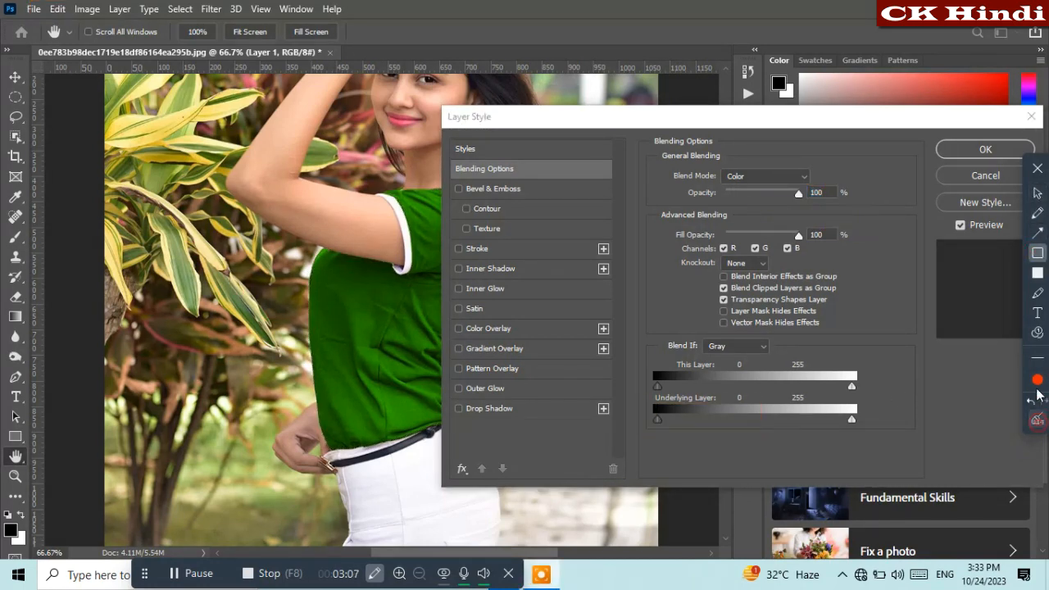
{"action": "left_click", "coordinate": [1038, 192]}
{"action": "left_click", "coordinate": [658, 418]}
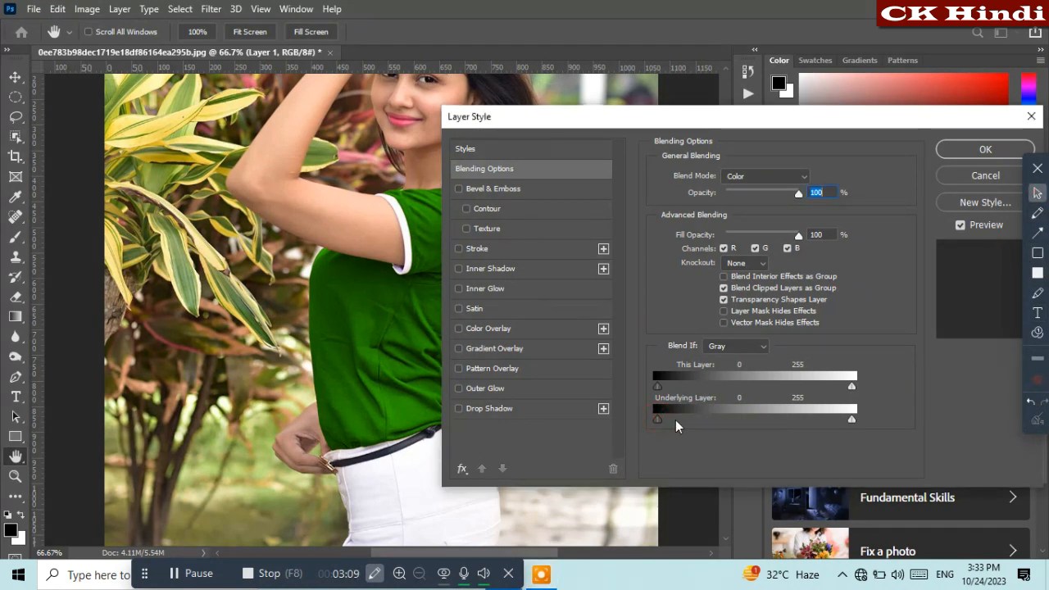
{"action": "left_click_drag", "start_coordinate": [657, 419], "coordinate": [684, 421]}
{"action": "left_click_drag", "start_coordinate": [852, 420], "coordinate": [816, 418]}
- Set the Blend If range of This Layer to 54 and 222, raise the Underlying Layer's white limit to 227, and apply the layer style
{"action": "left_click_drag", "start_coordinate": [761, 120], "coordinate": [845, 98]}
{"action": "left_click_drag", "start_coordinate": [938, 366], "coordinate": [911, 366]}
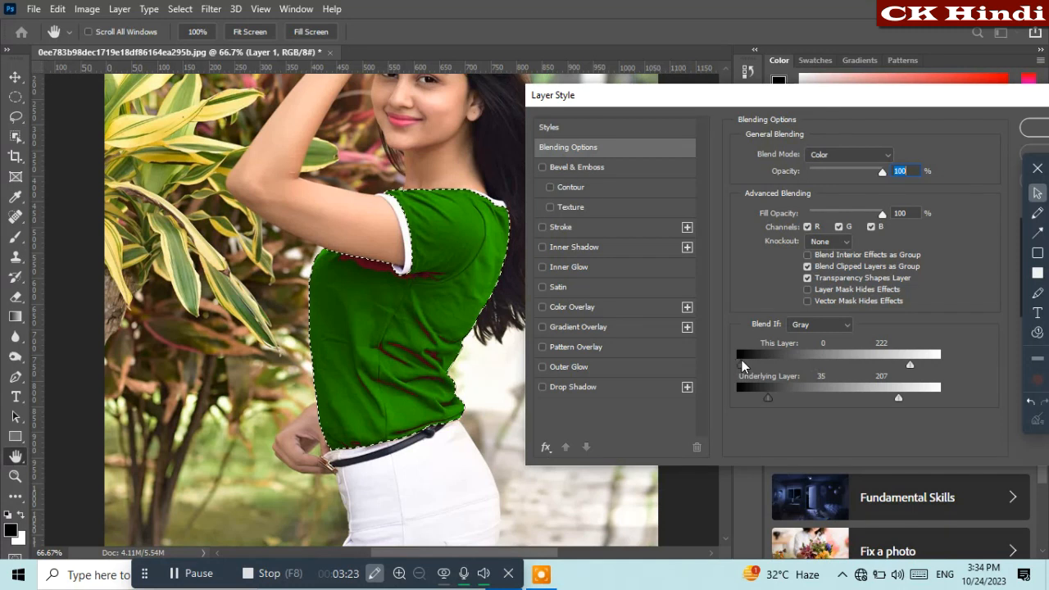
{"action": "left_click_drag", "start_coordinate": [742, 364], "coordinate": [785, 365]}
{"action": "left_click_drag", "start_coordinate": [901, 397], "coordinate": [898, 397]}
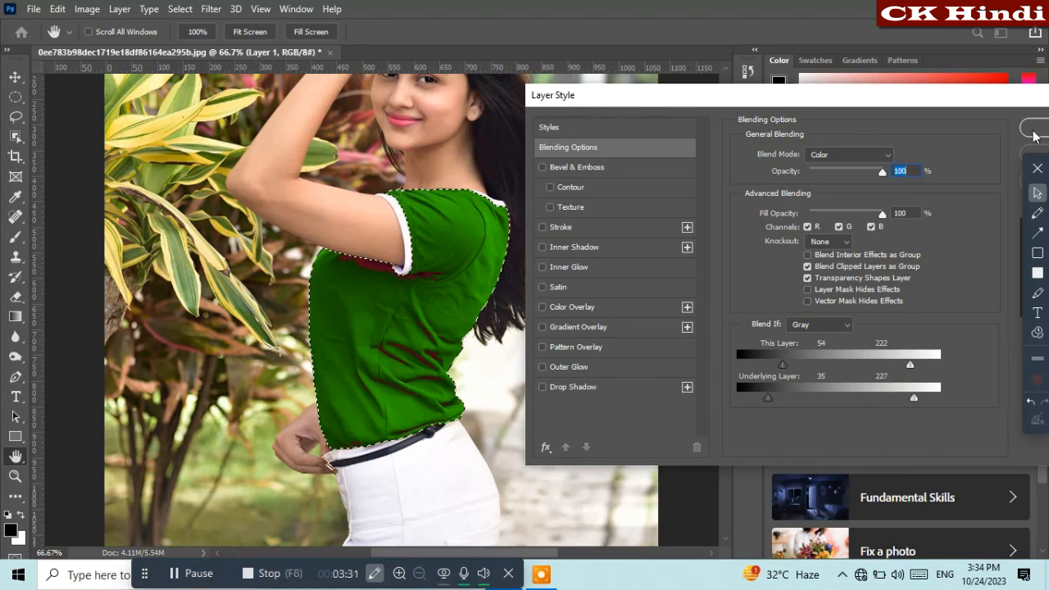
{"action": "key", "text": "Return"}
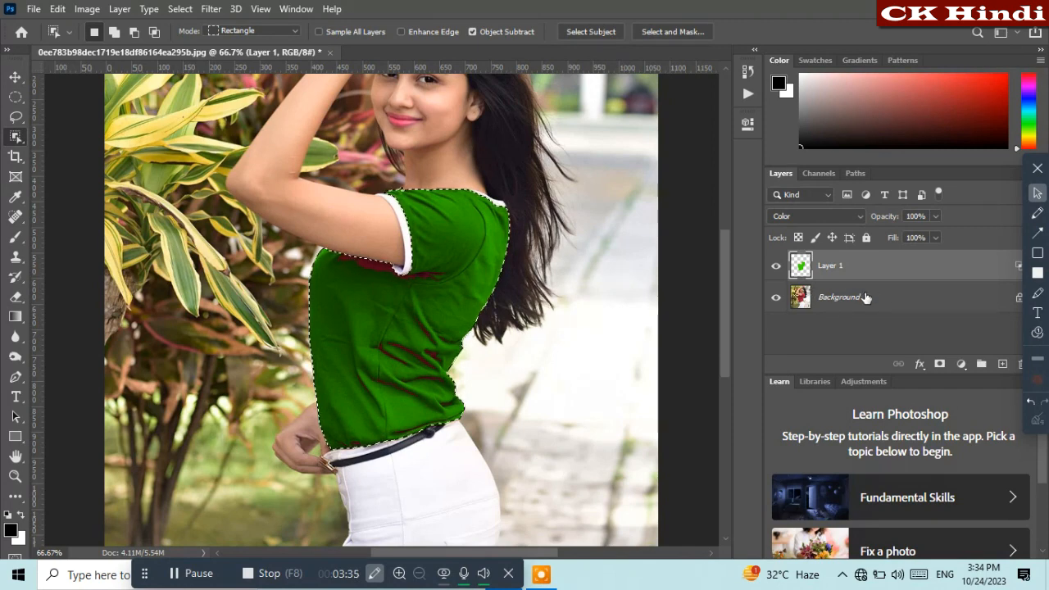
- Deselect the T-shirt and check the recoloured result on the whole photo
{"action": "key", "text": "ctrl+d"}
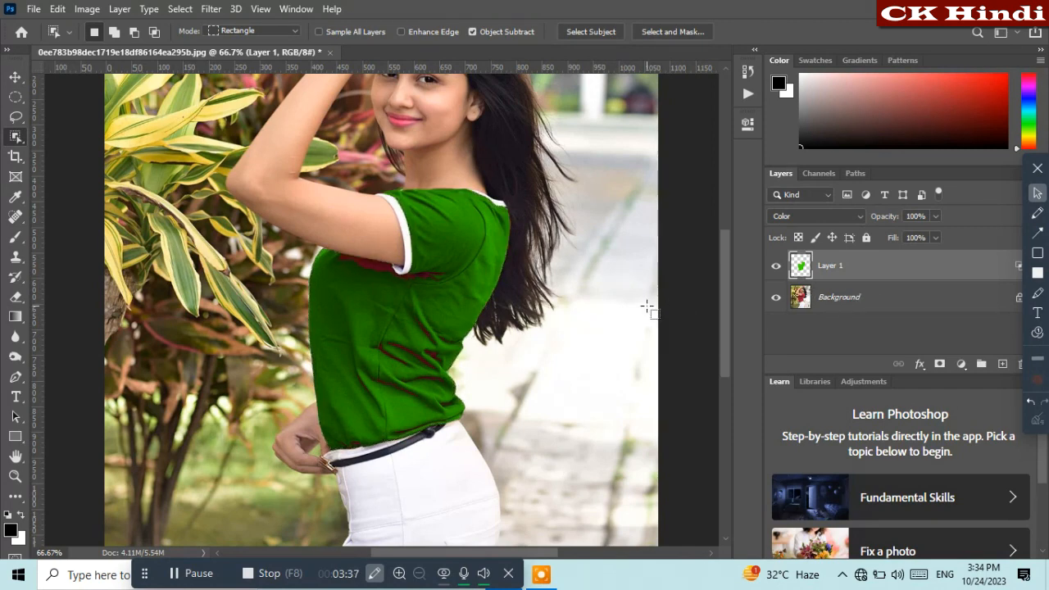
{"action": "key", "text": "ctrl+minus"}
{"action": "key", "text": "ctrl+minus"}
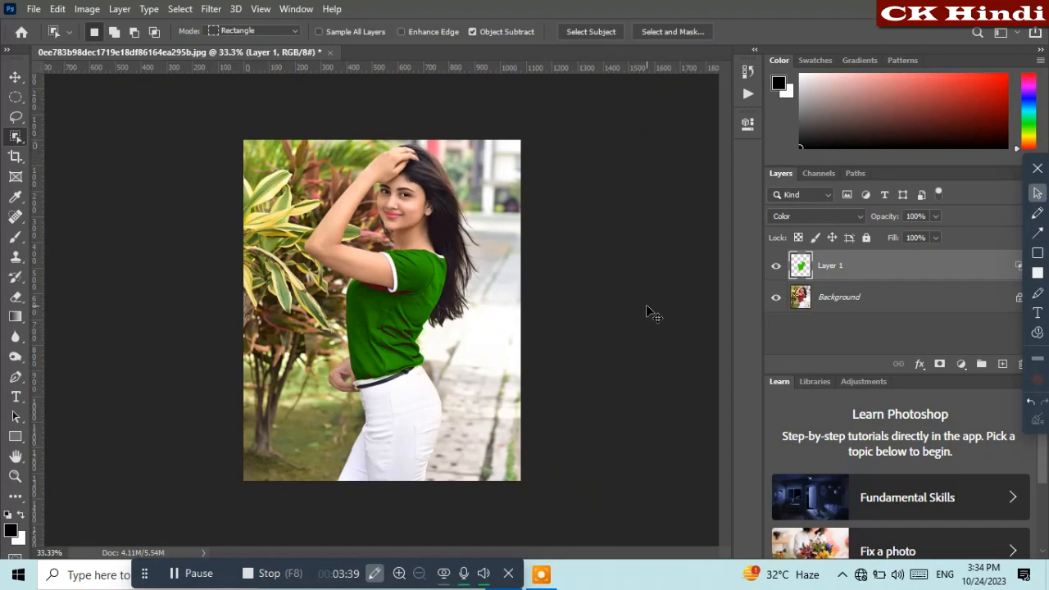
{"action": "key", "text": "ctrl+plus"}
{"action": "key", "text": "ctrl+plus"}
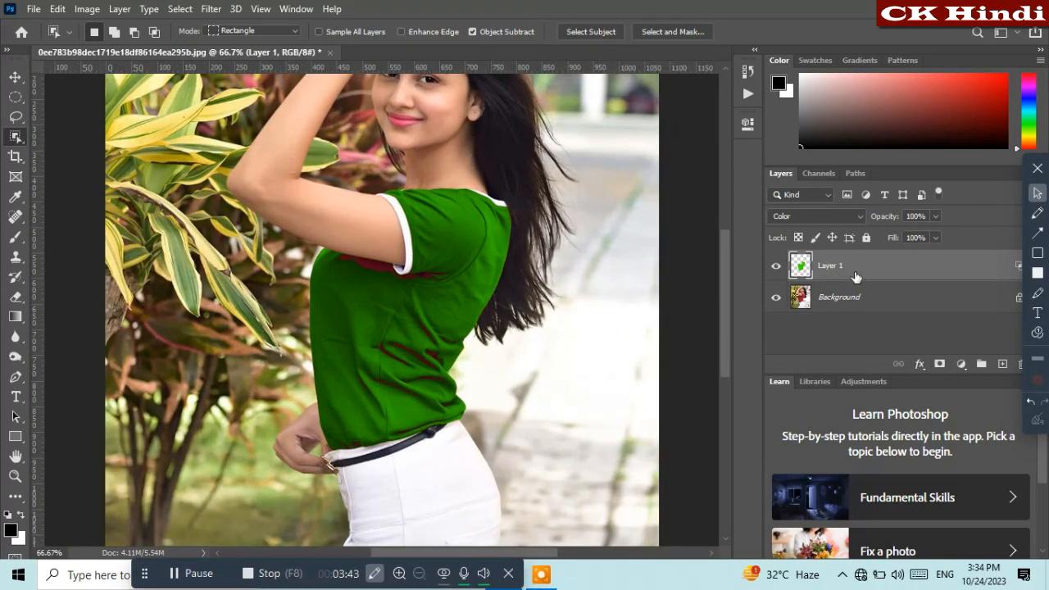
{"action": "left_click", "coordinate": [1038, 314]}
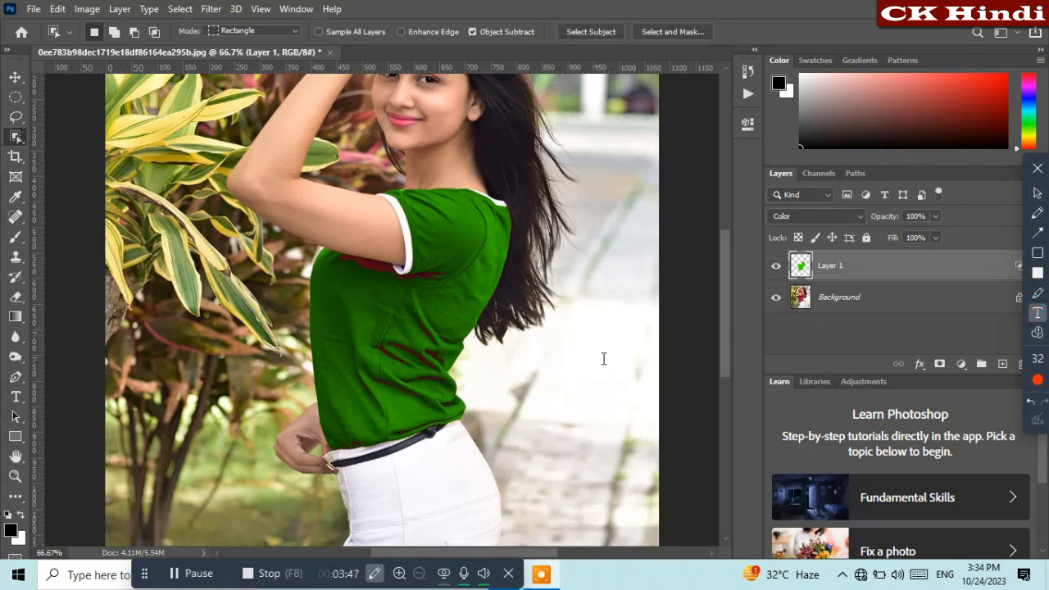
{"action": "type", "text": "ctrl "}
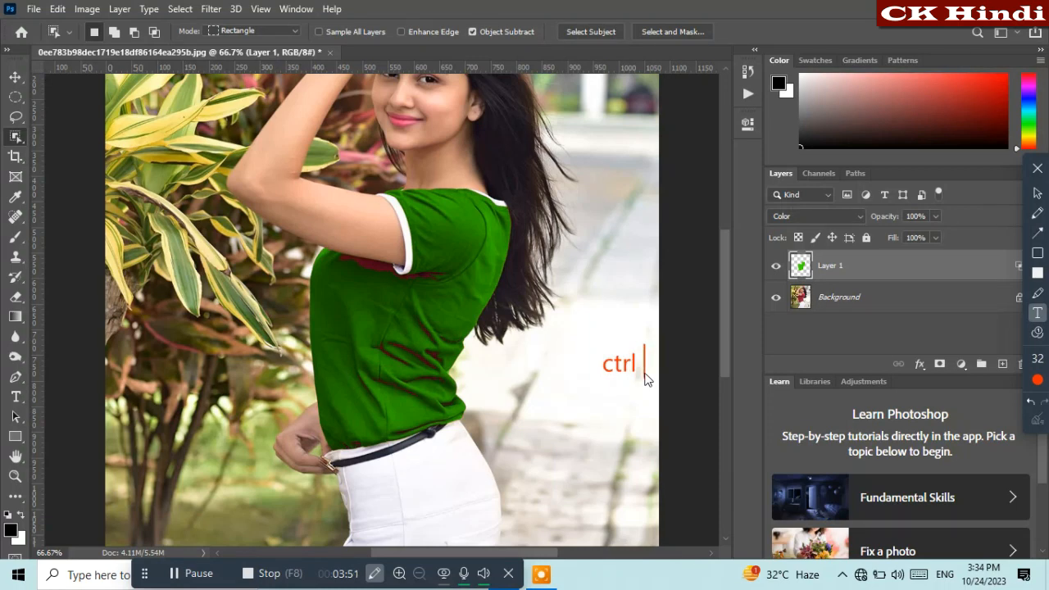
{"action": "type", "text": "+ E"}
{"action": "left_click", "coordinate": [1038, 193]}
{"action": "left_click", "coordinate": [1036, 419]}
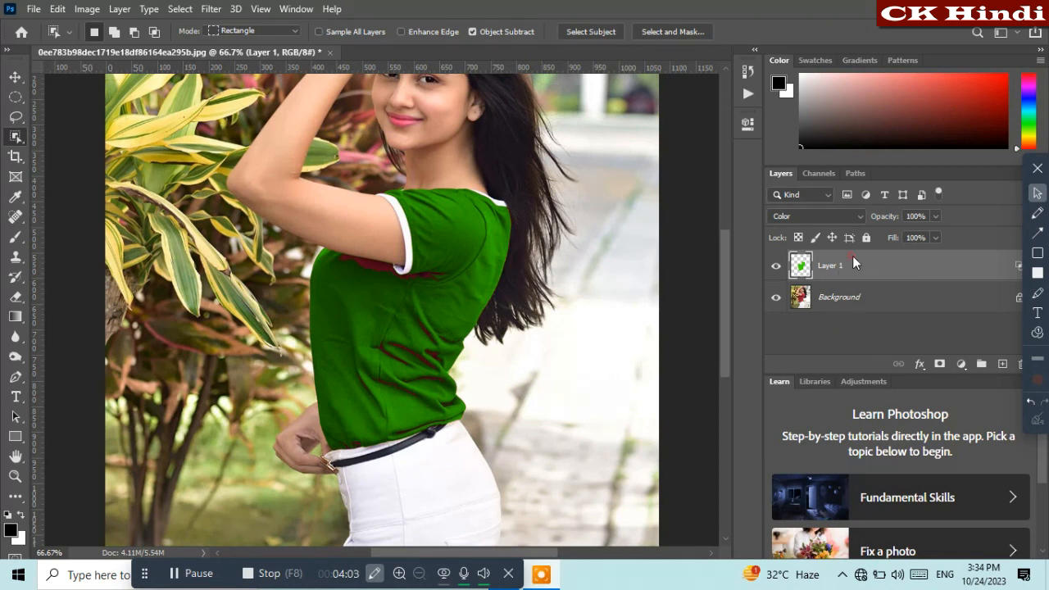
- Merge the green T-shirt layer down into the Background layer and inspect the recoloured shirt up close
{"action": "key", "text": "ctrl+e"}
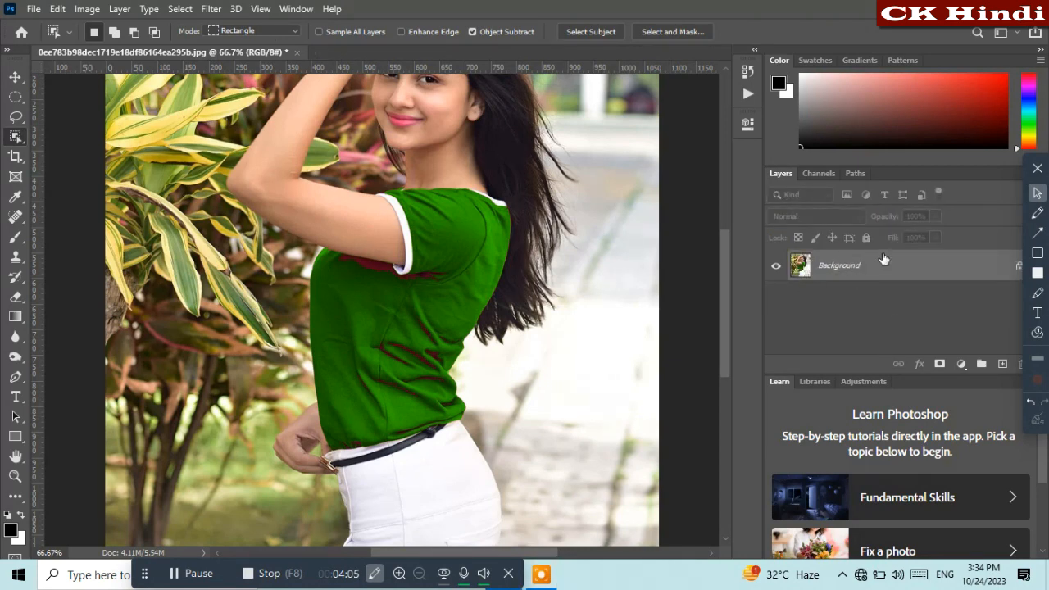
{"action": "scroll", "coordinate": [465, 313], "scroll_direction": "up", "scroll_amount": 3}
{"action": "scroll", "coordinate": [464, 313], "scroll_direction": "up", "scroll_amount": 2}
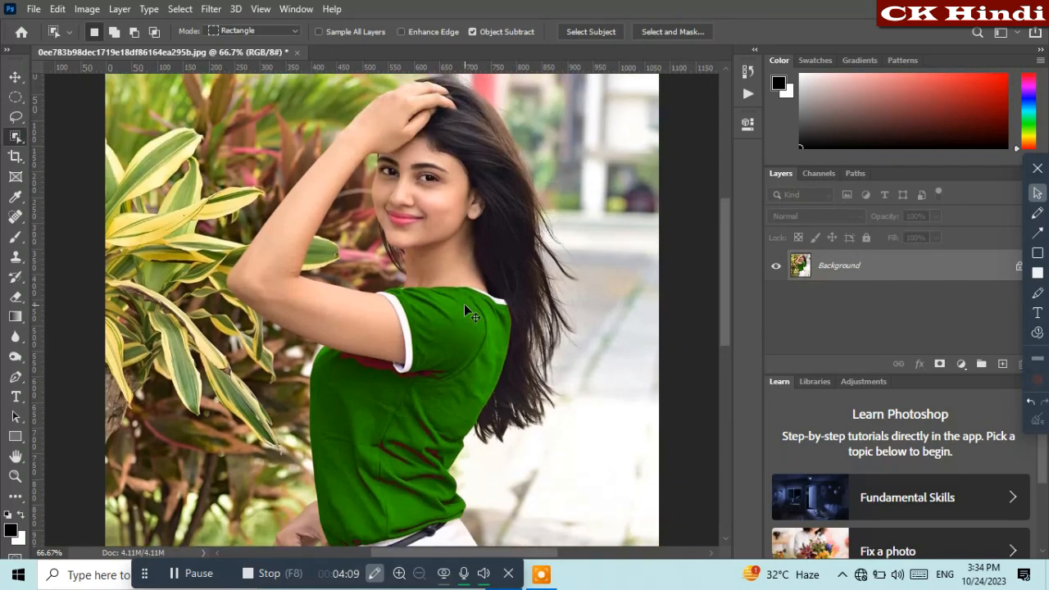
{"action": "key", "text": "ctrl+plus"}
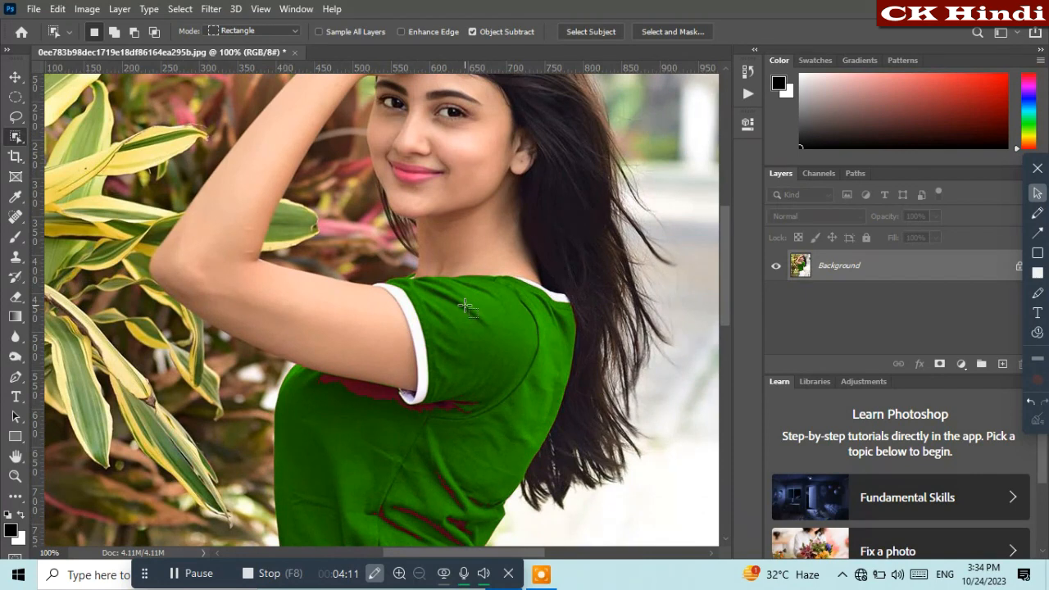
{"action": "scroll", "coordinate": [516, 414], "scroll_direction": "down", "scroll_amount": 1}
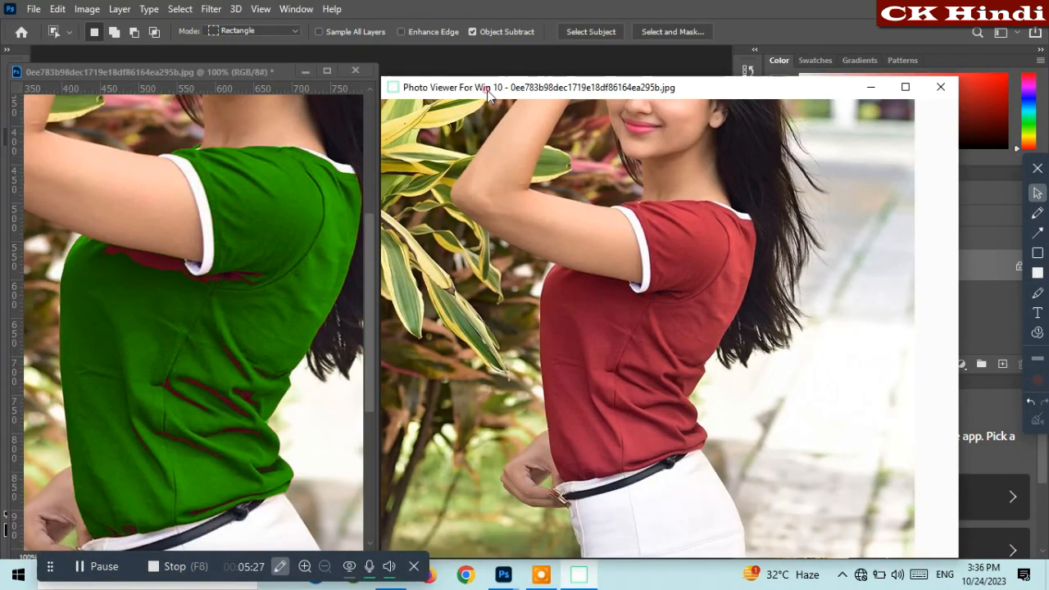
- Place the original photo's Photo Viewer window beside the widened edited document window to compare the shirt before and after
{"action": "left_click_drag", "start_coordinate": [488, 94], "coordinate": [495, 64]}
{"action": "left_click_drag", "start_coordinate": [379, 289], "coordinate": [388, 292]}
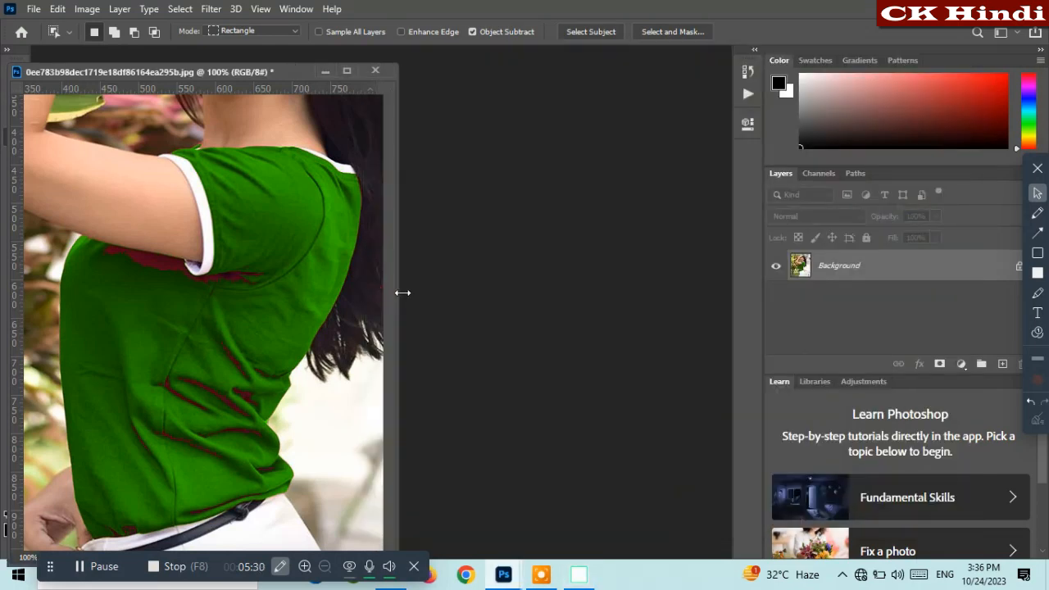
{"action": "left_click", "coordinate": [579, 575]}
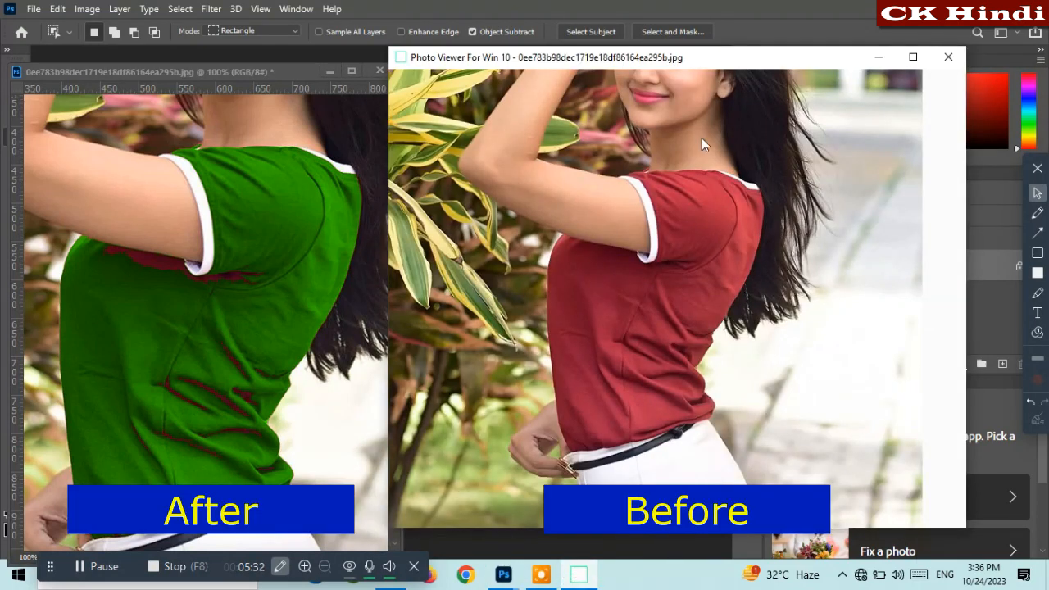
{"action": "left_click_drag", "start_coordinate": [708, 65], "coordinate": [711, 88]}
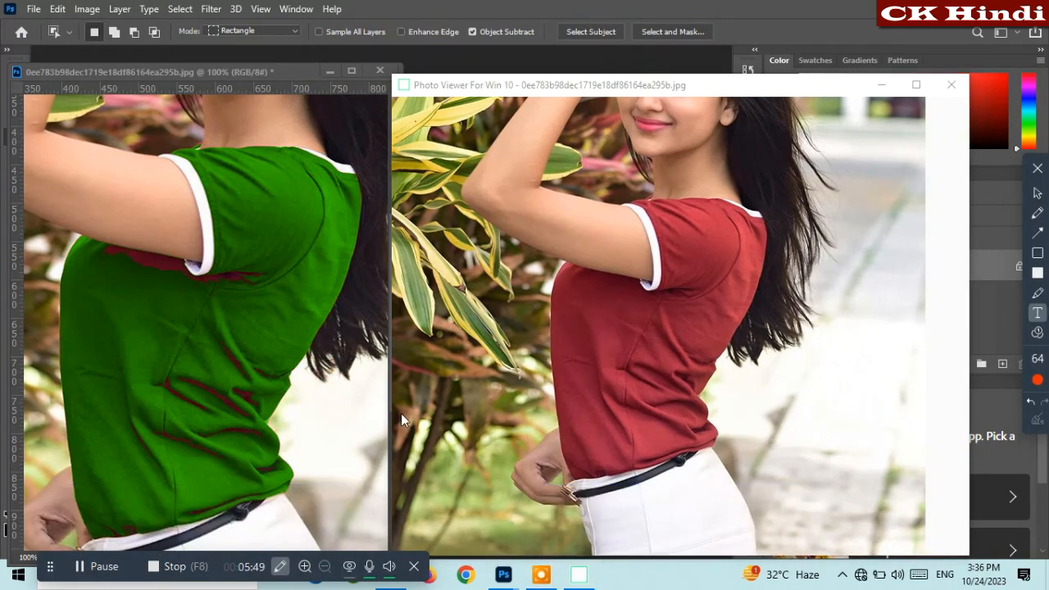
{"action": "type", "text": "Thank"}
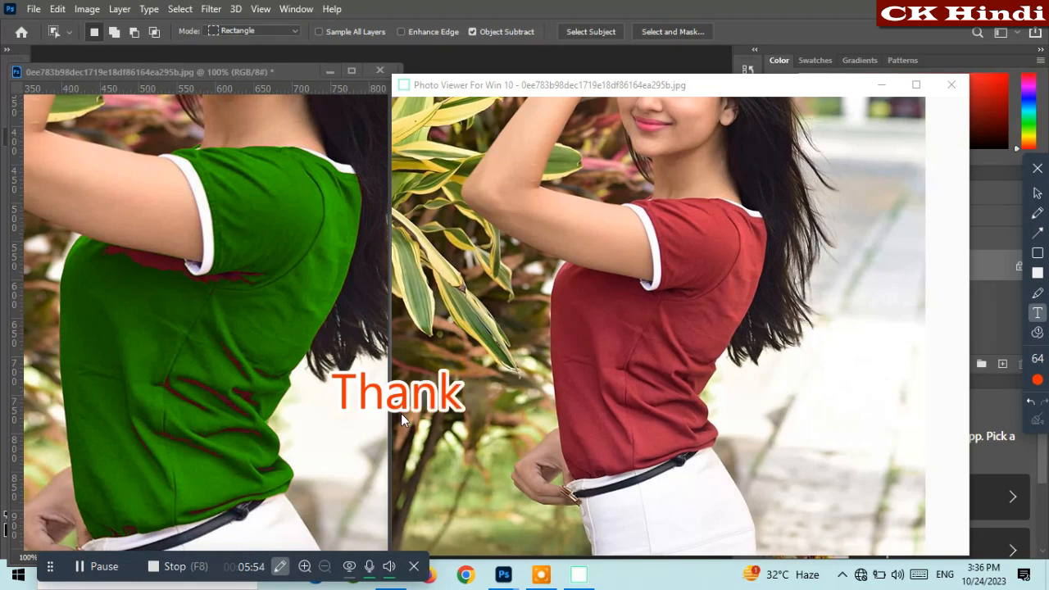
{"action": "type", "text": " s for "}
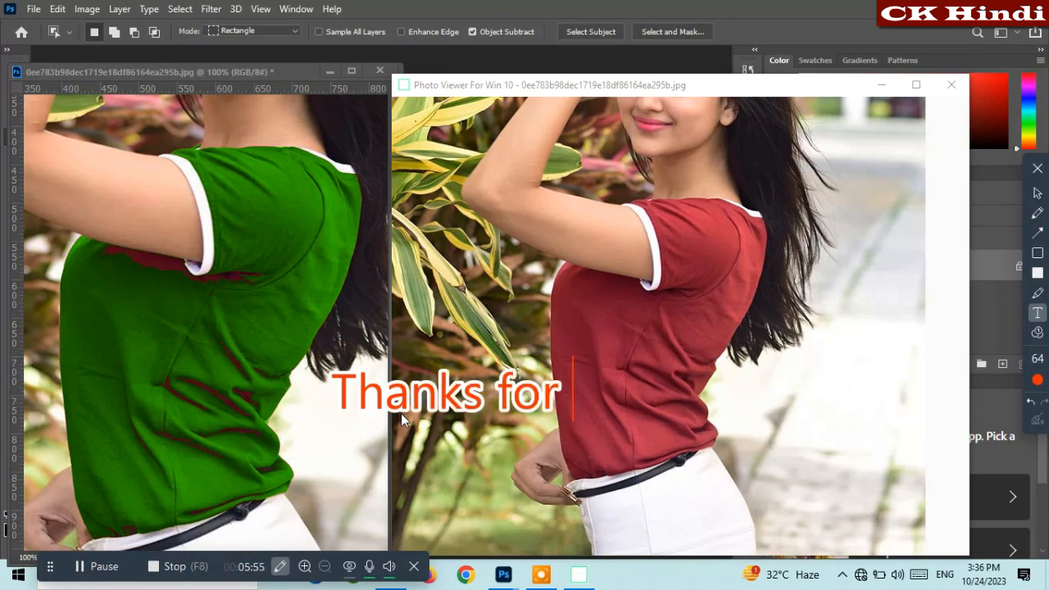
{"action": "type", "text": "wac"}
{"action": "key", "text": "BackSpace"}
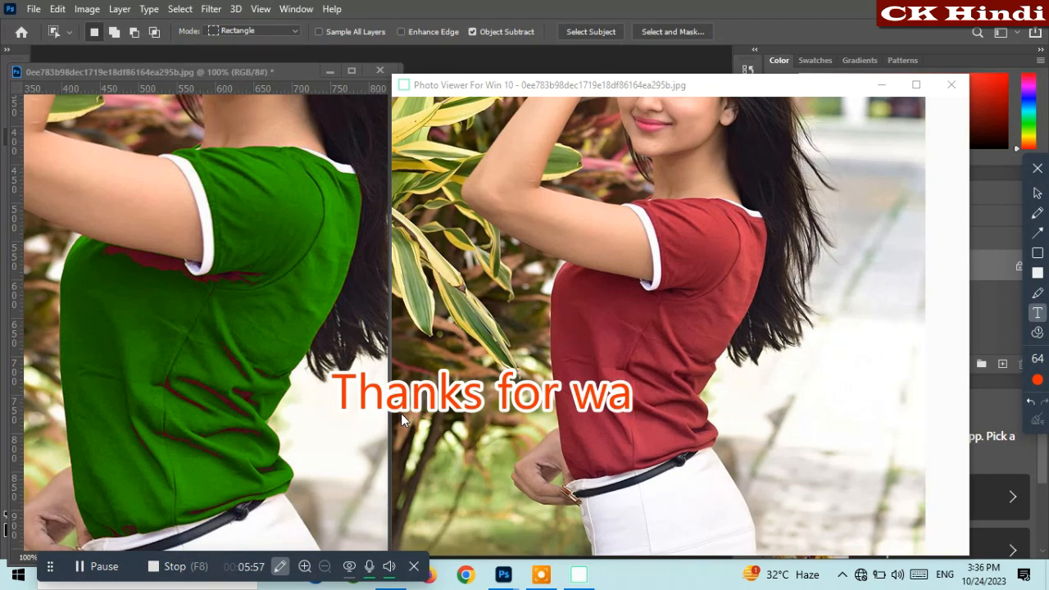